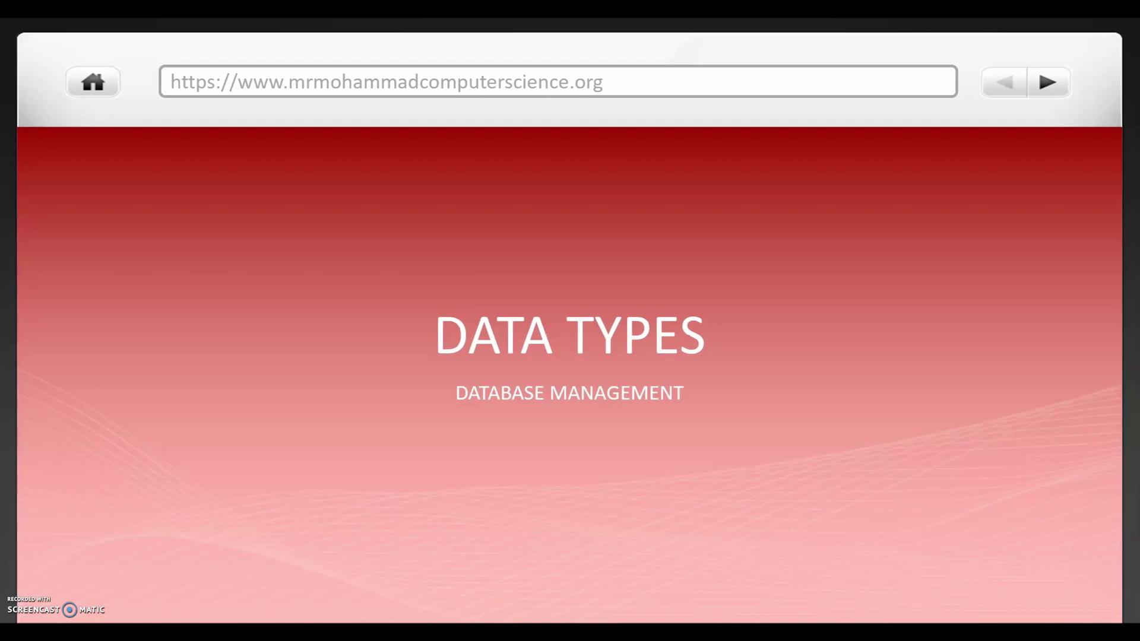
{"action": "key", "text": "Right"}
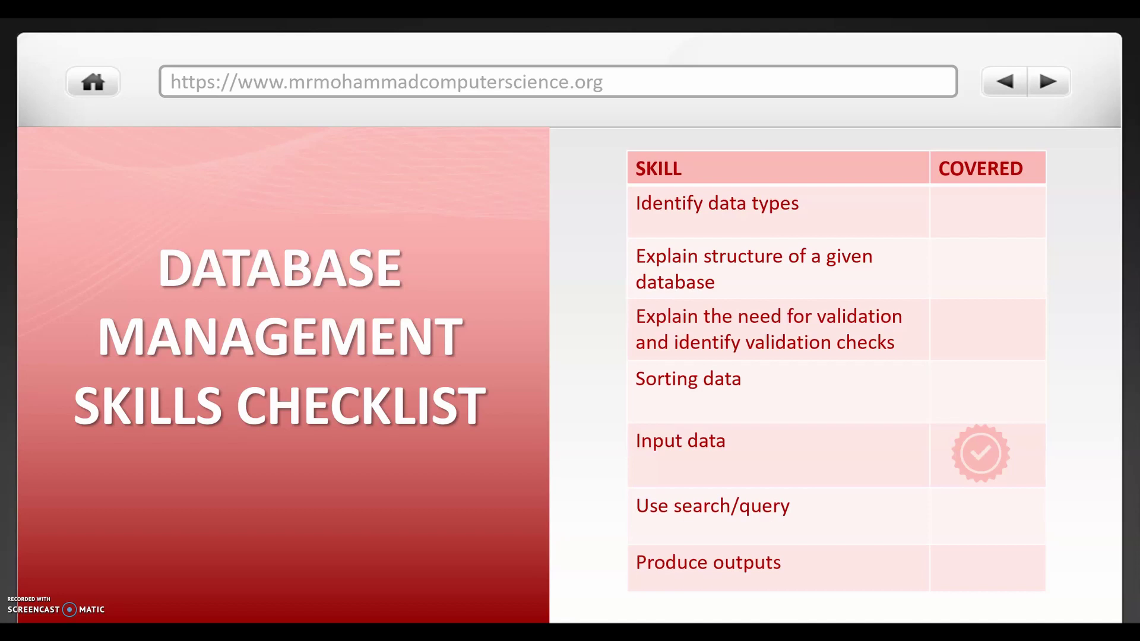
{"action": "key", "text": "Right"}
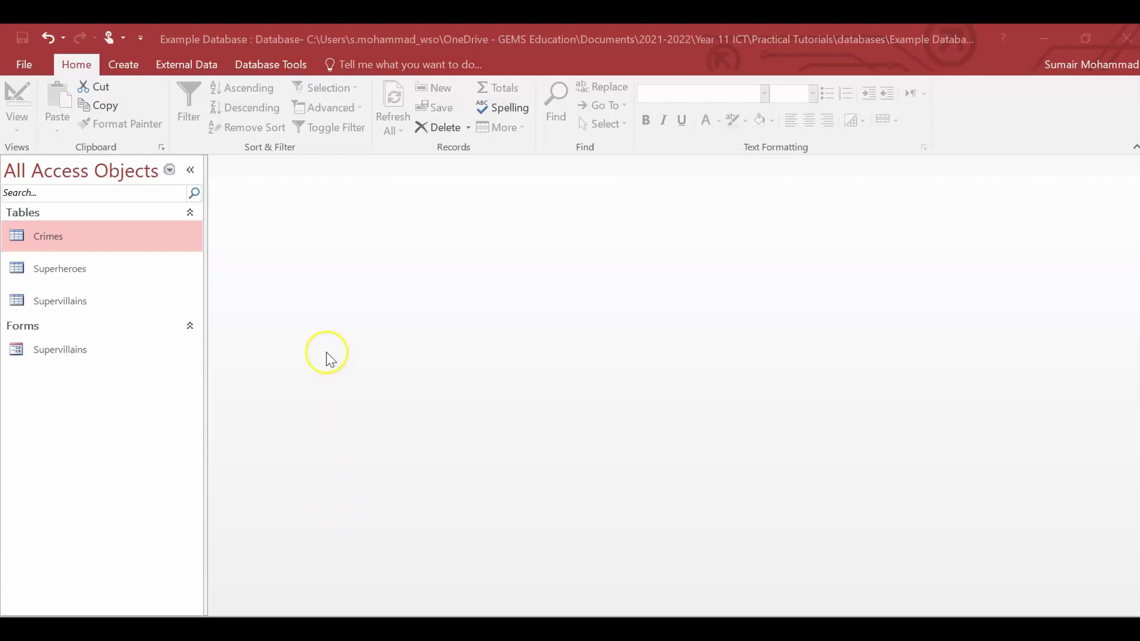
Open the Crimes table and switch it to Design view
{"action": "double_click", "coordinate": [126, 236]}
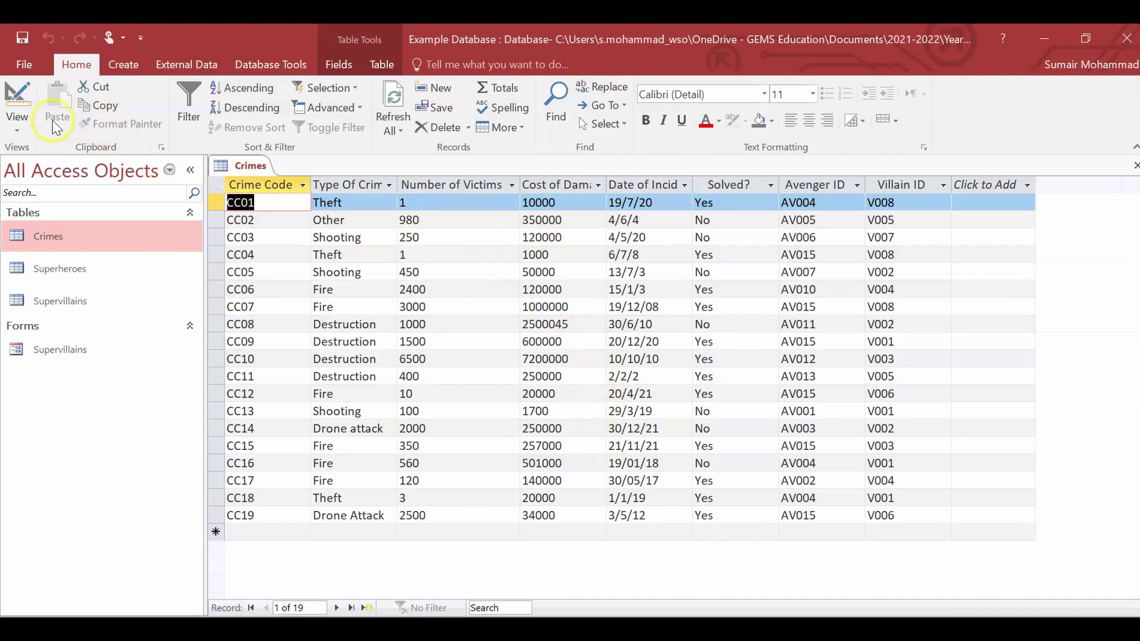
{"action": "left_click", "coordinate": [21, 126]}
{"action": "left_click", "coordinate": [45, 195]}
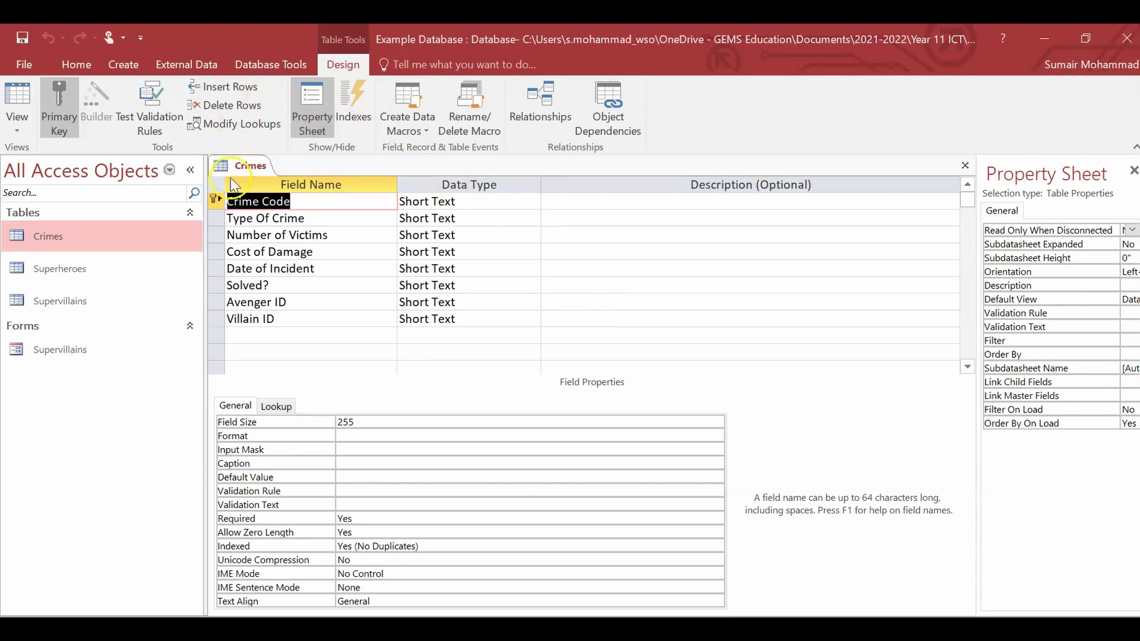
Examine the data types available for the Crime Code field and compare them with the records in Datasheet view
{"action": "left_click", "coordinate": [523, 202]}
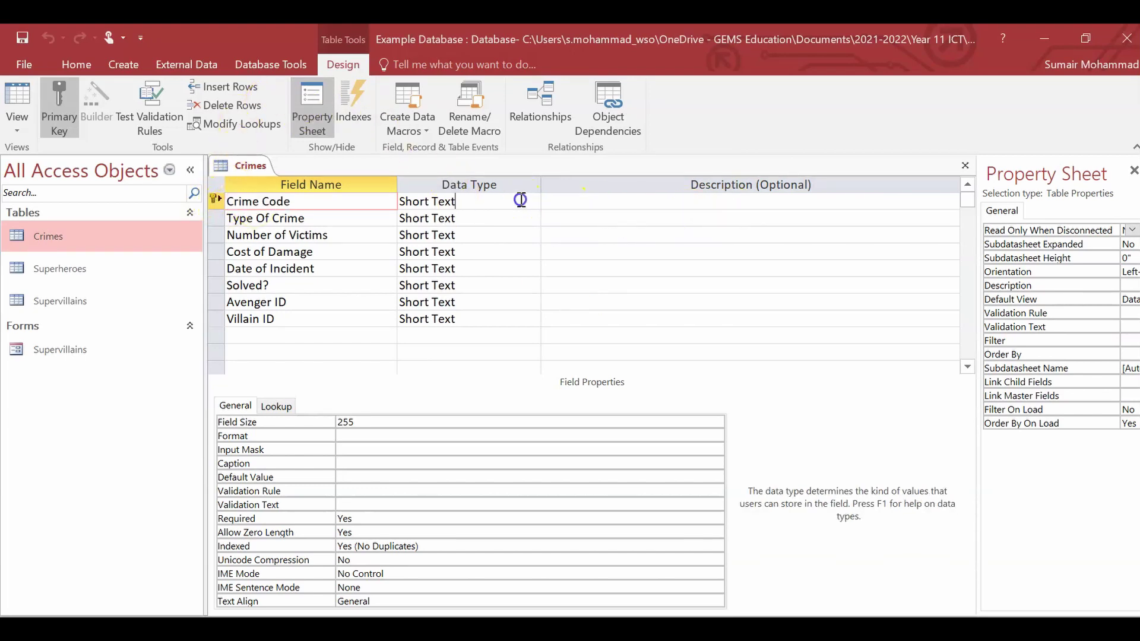
{"action": "left_click", "coordinate": [533, 201]}
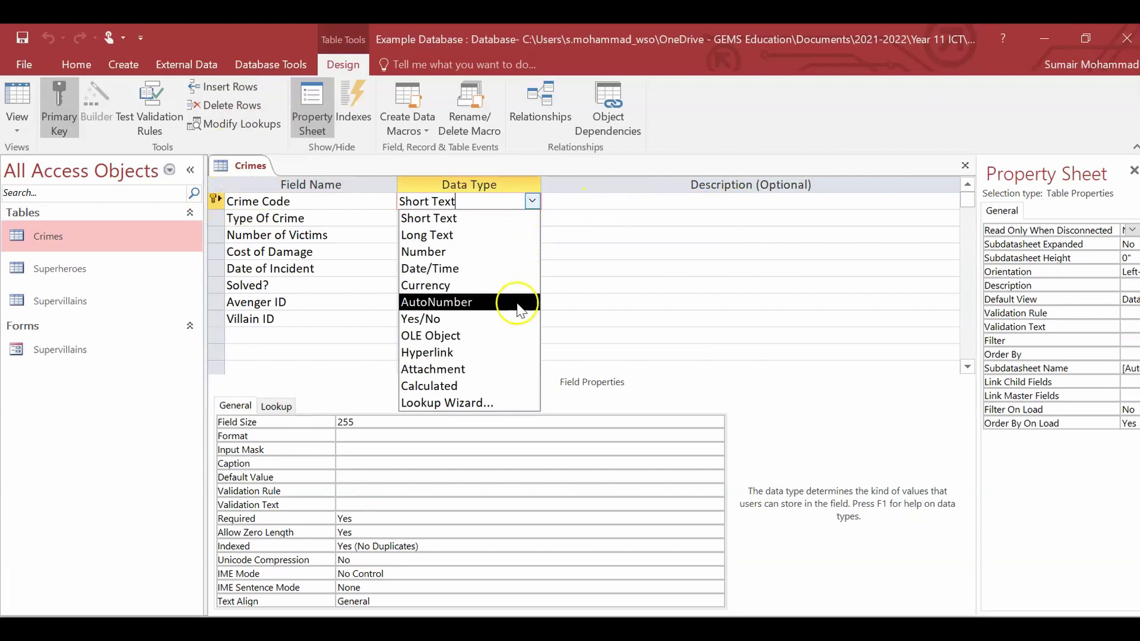
{"action": "left_click", "coordinate": [620, 281]}
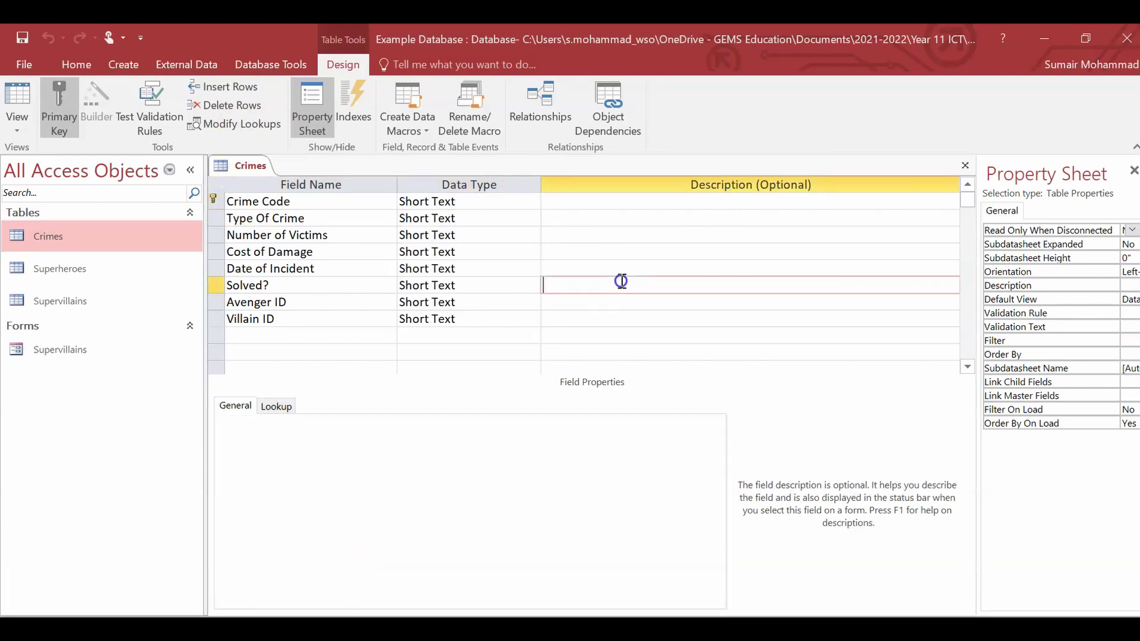
{"action": "left_click", "coordinate": [17, 104]}
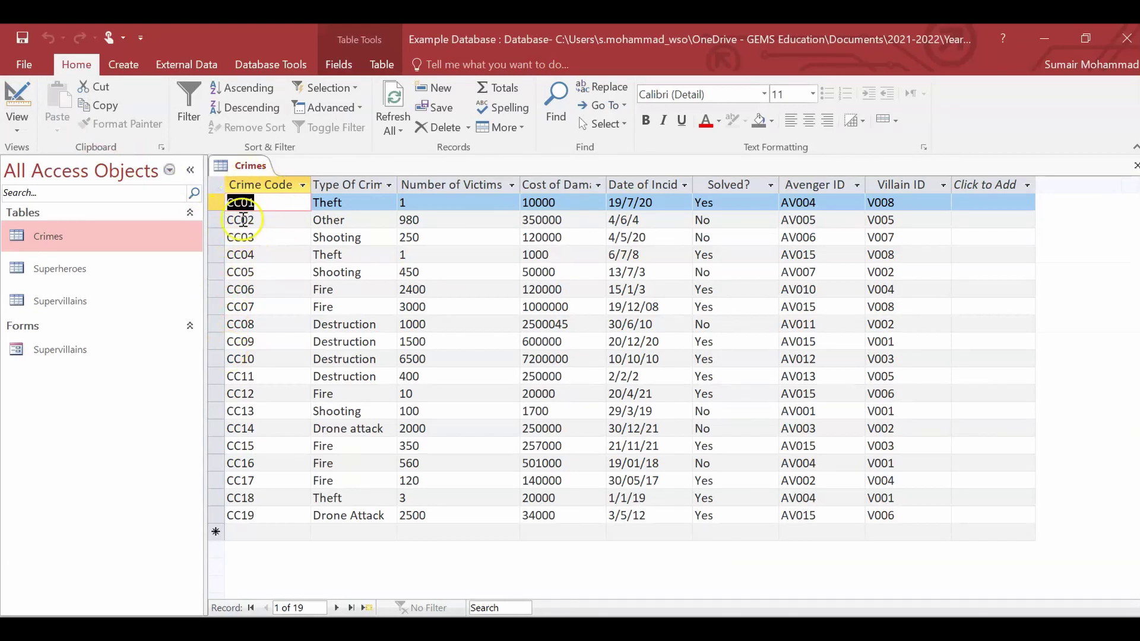
{"action": "left_click", "coordinate": [16, 107]}
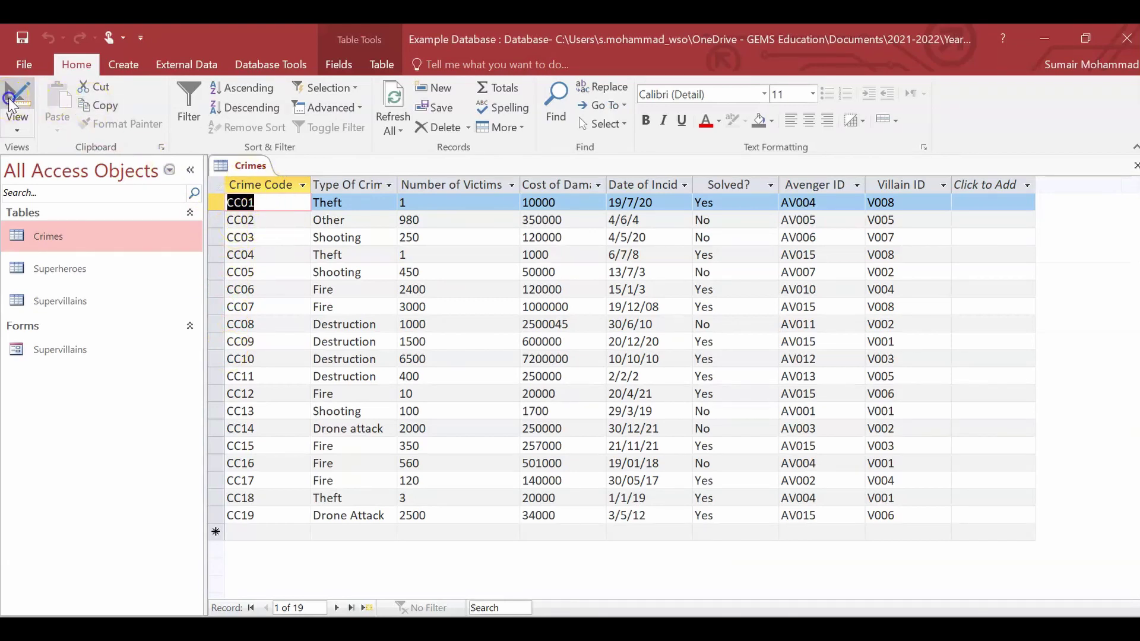
Select Short Text as the data type of Crime Code and check the data type of Type Of Crime
{"action": "left_click", "coordinate": [523, 202]}
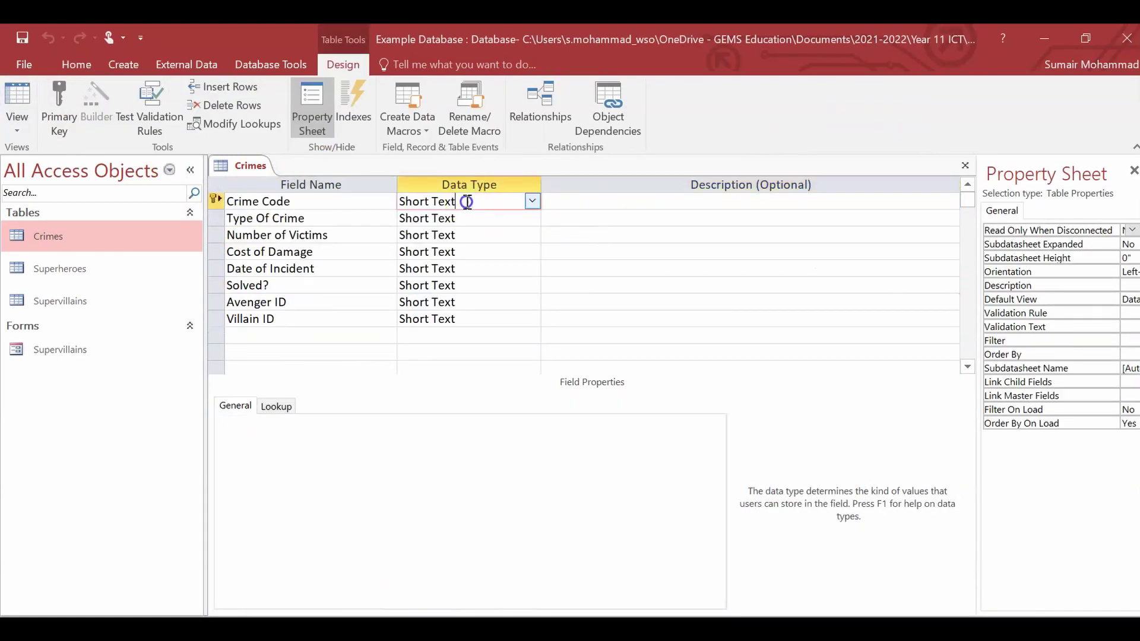
{"action": "left_click", "coordinate": [532, 202]}
{"action": "left_click", "coordinate": [496, 218]}
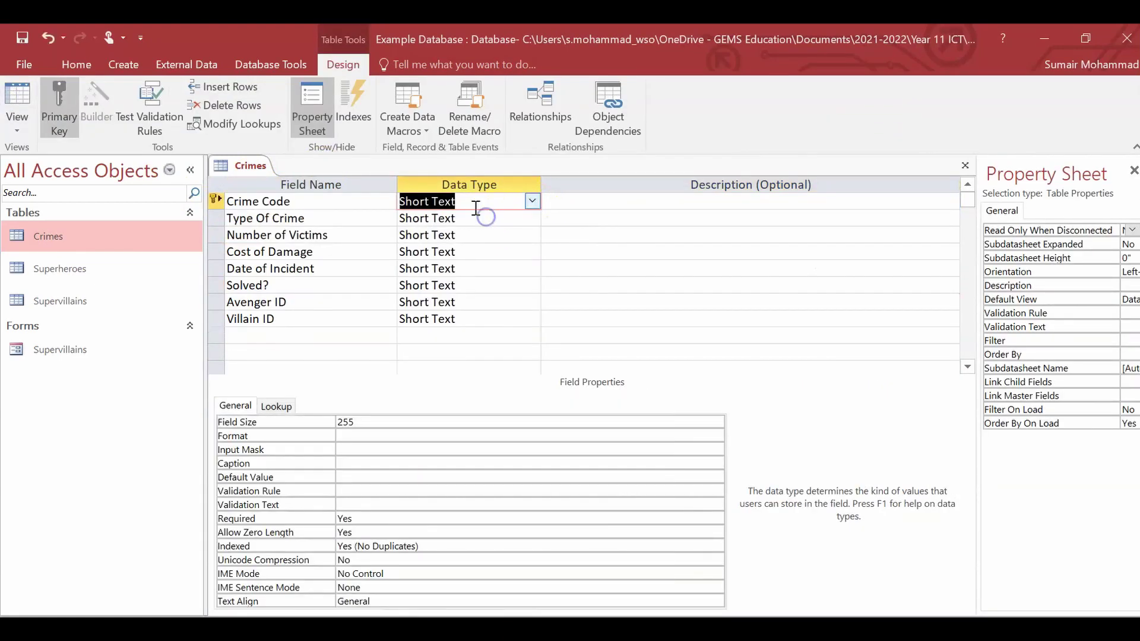
{"action": "left_click", "coordinate": [476, 217]}
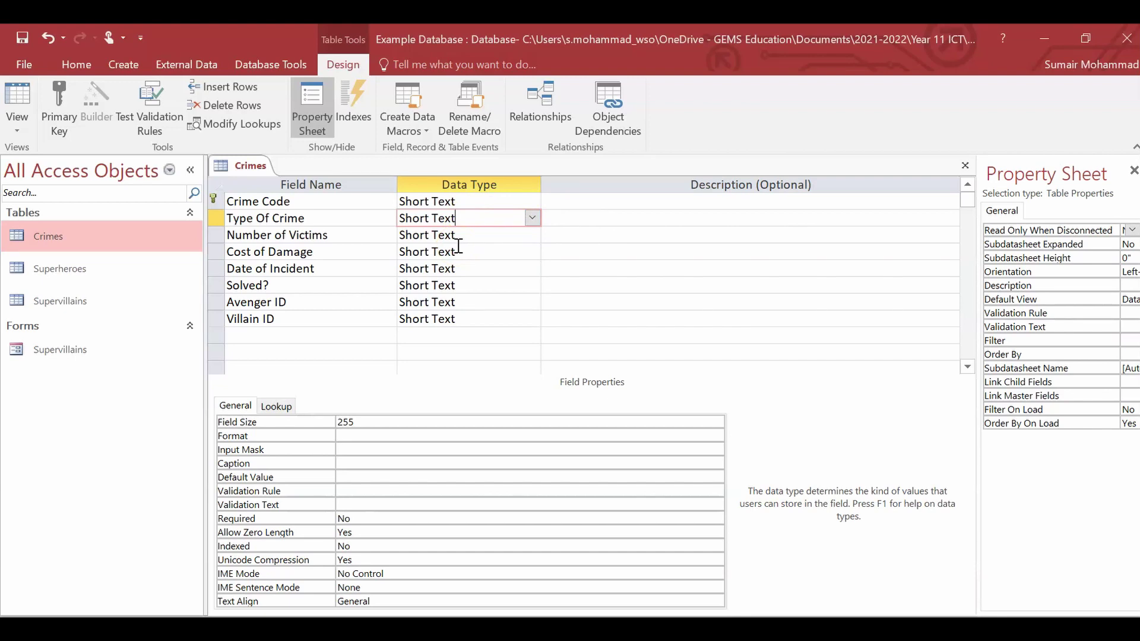
Set the data type of the Number of Victims field to Number
{"action": "left_click", "coordinate": [461, 235]}
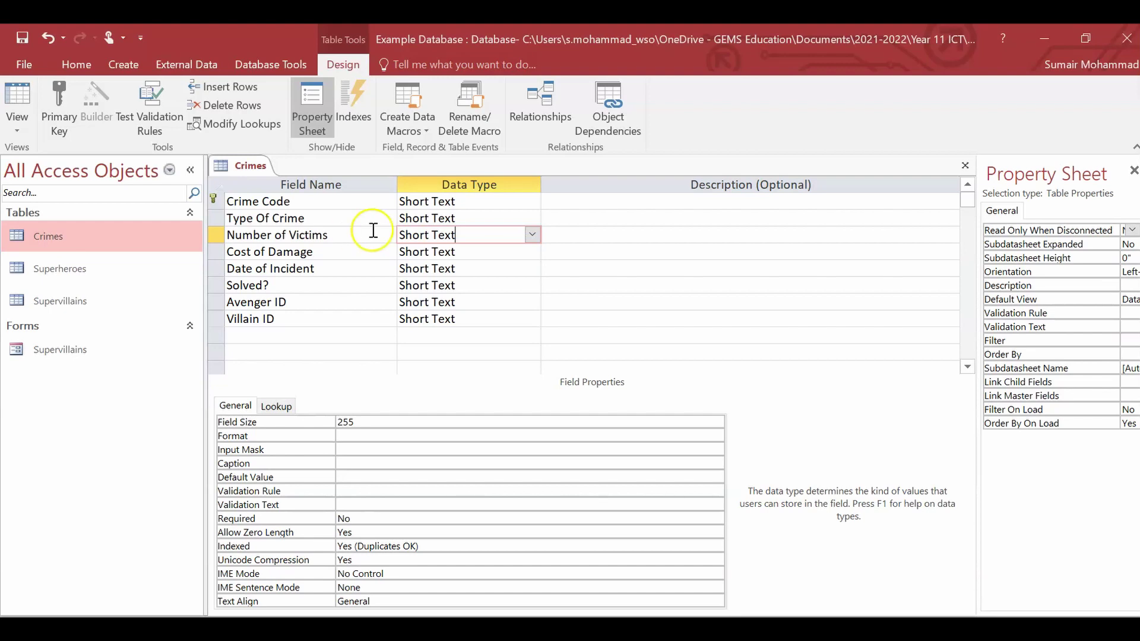
{"action": "left_click", "coordinate": [534, 235]}
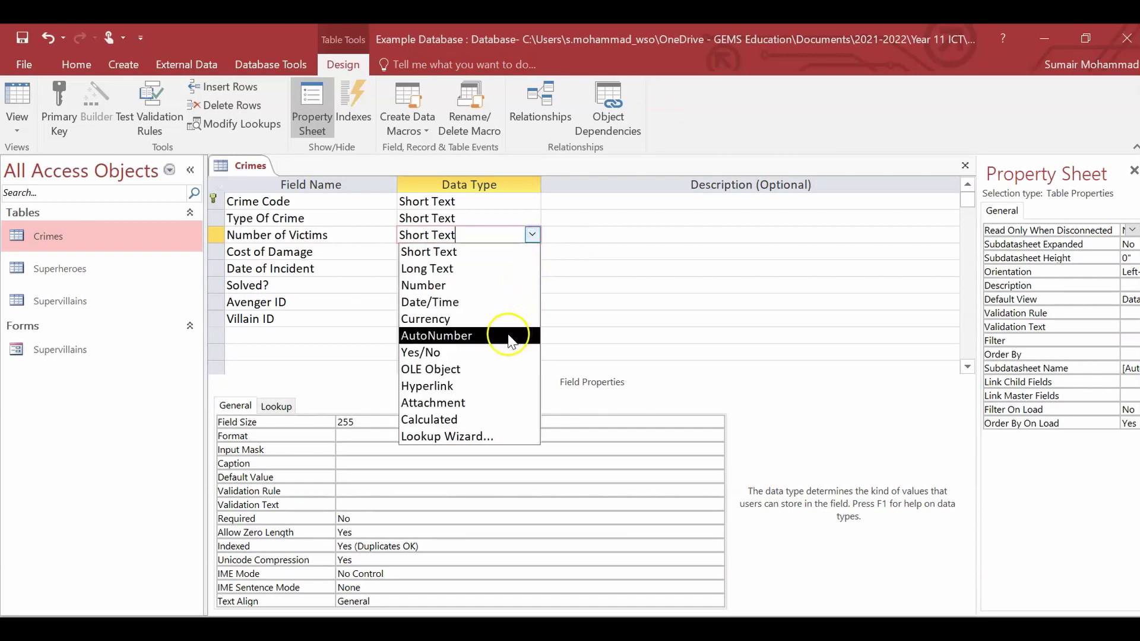
{"action": "left_click", "coordinate": [488, 286]}
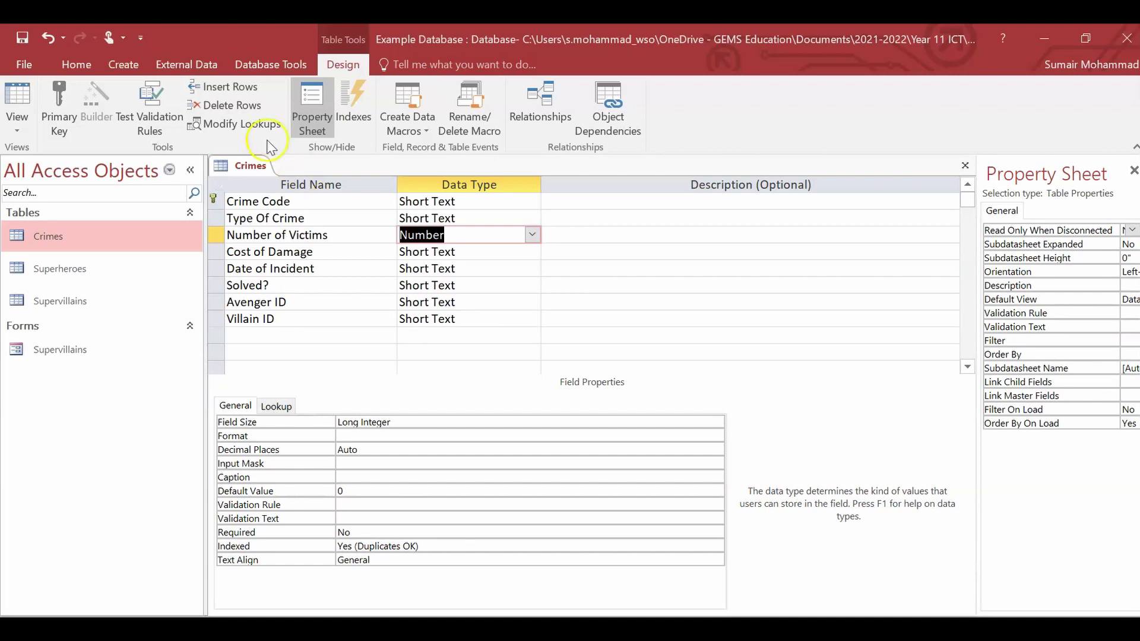
Set the data type of the Cost of Damage field to Currency
{"action": "left_click", "coordinate": [349, 257]}
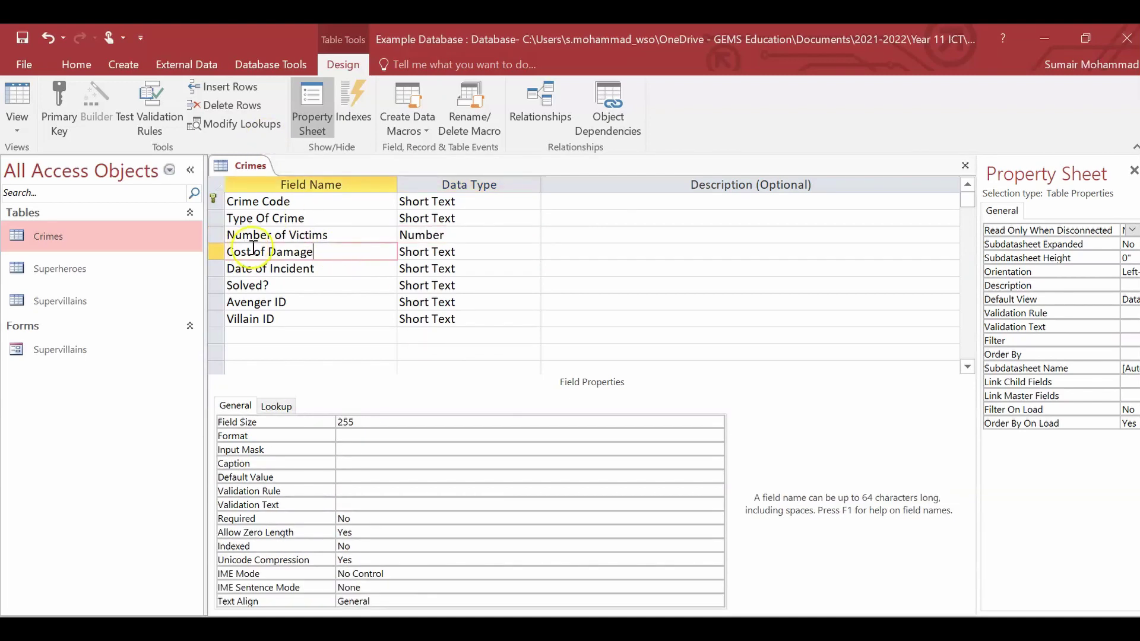
{"action": "left_click", "coordinate": [505, 253]}
{"action": "left_click", "coordinate": [532, 253]}
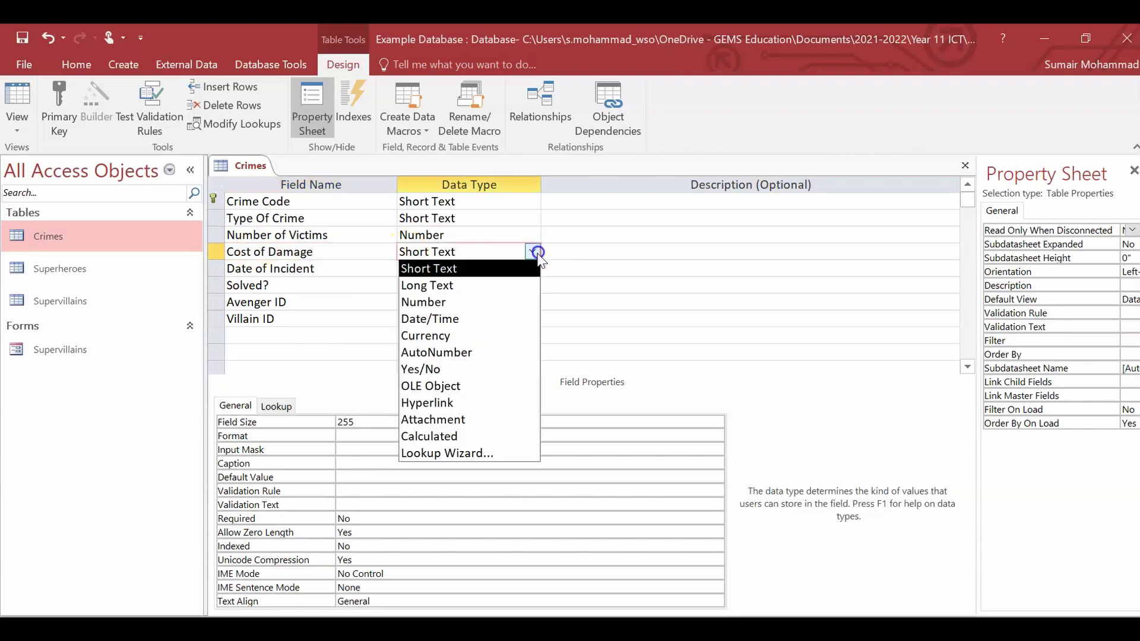
{"action": "left_click", "coordinate": [509, 343]}
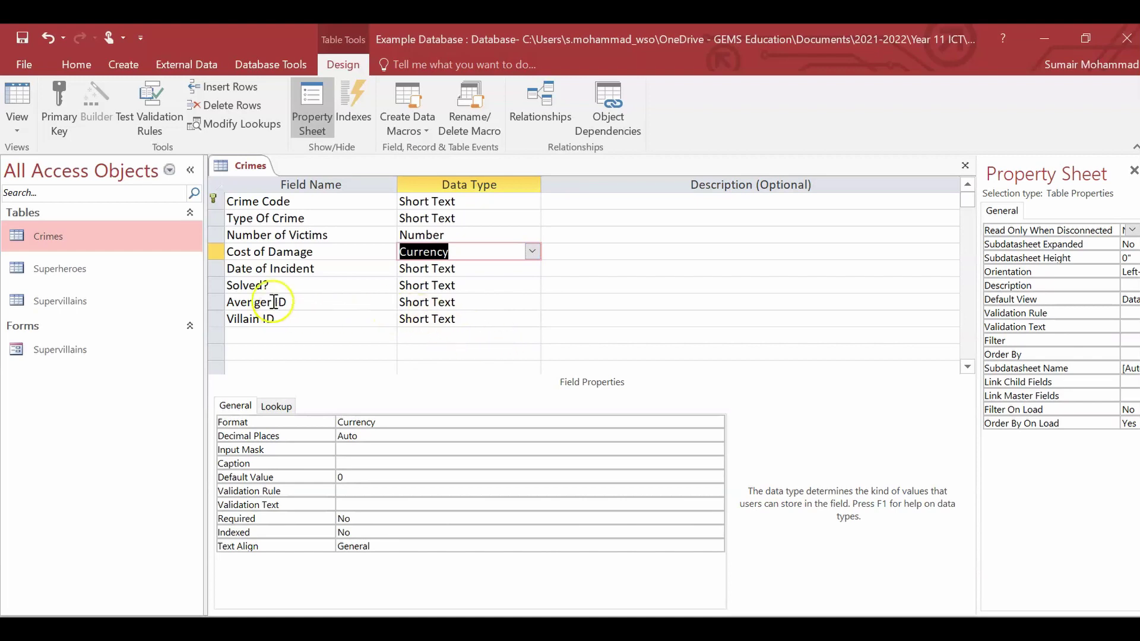
Set the data type of the Date of Incident field to Date/Time
{"action": "left_click", "coordinate": [271, 267]}
{"action": "left_click", "coordinate": [481, 271]}
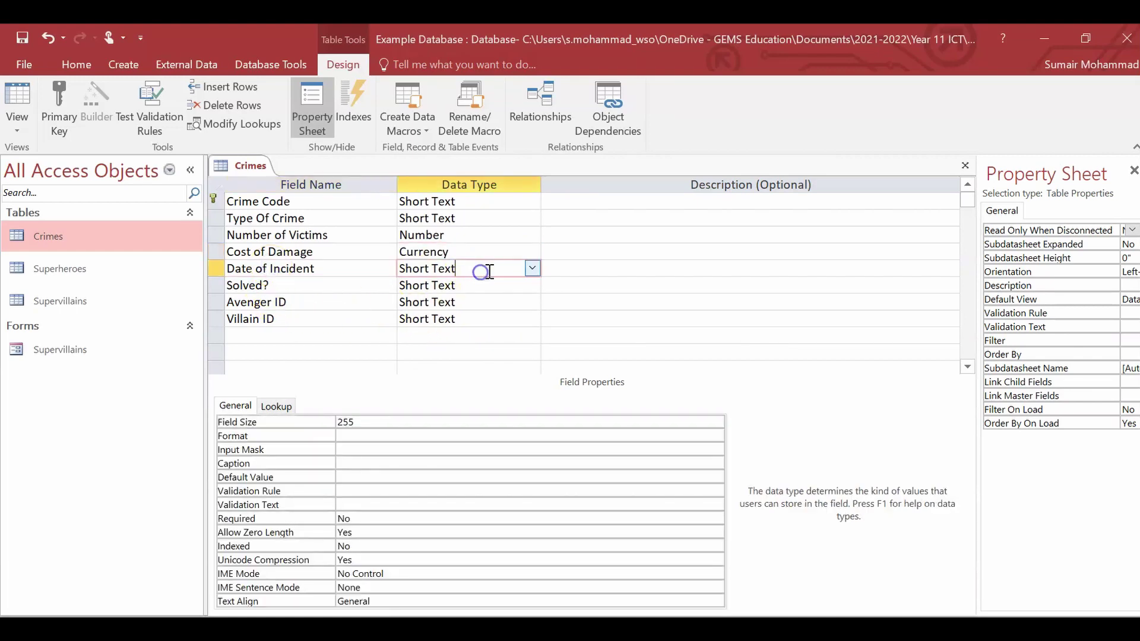
{"action": "left_click", "coordinate": [532, 269]}
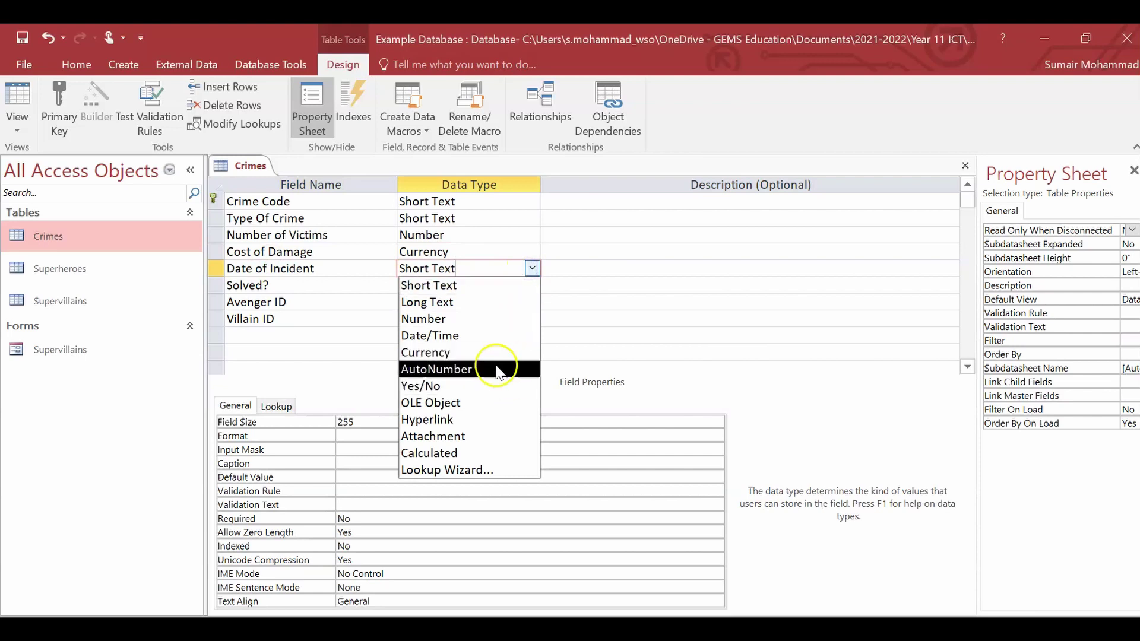
{"action": "left_click", "coordinate": [489, 336]}
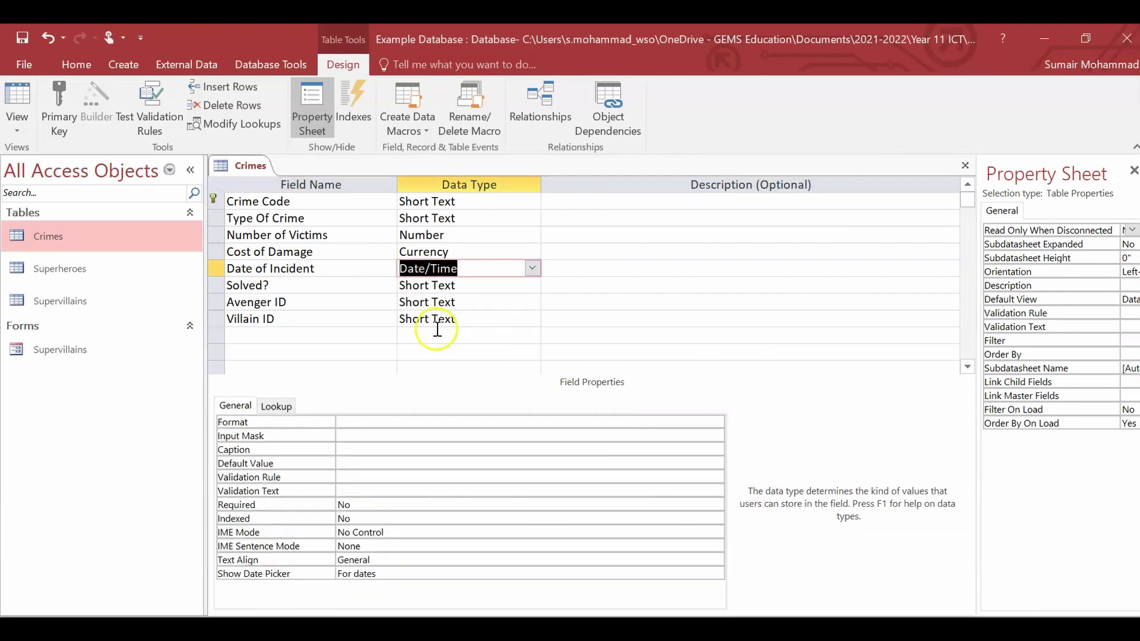
Set the data type of the Solved? field to Yes/No
{"action": "left_click", "coordinate": [486, 295]}
{"action": "left_click", "coordinate": [488, 285]}
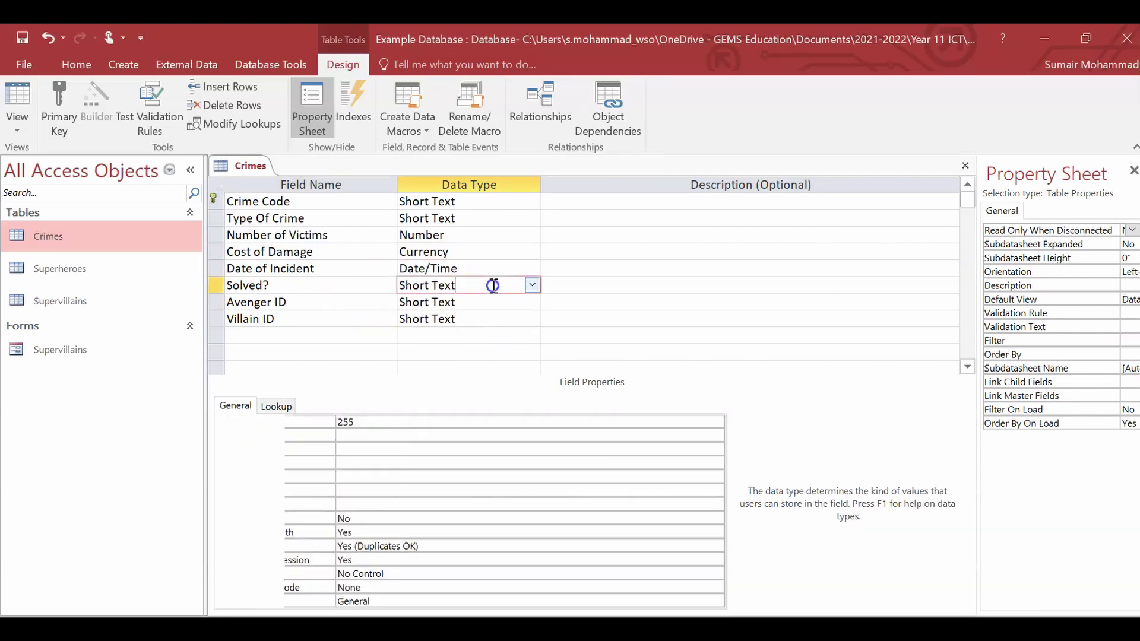
{"action": "left_click", "coordinate": [532, 285]}
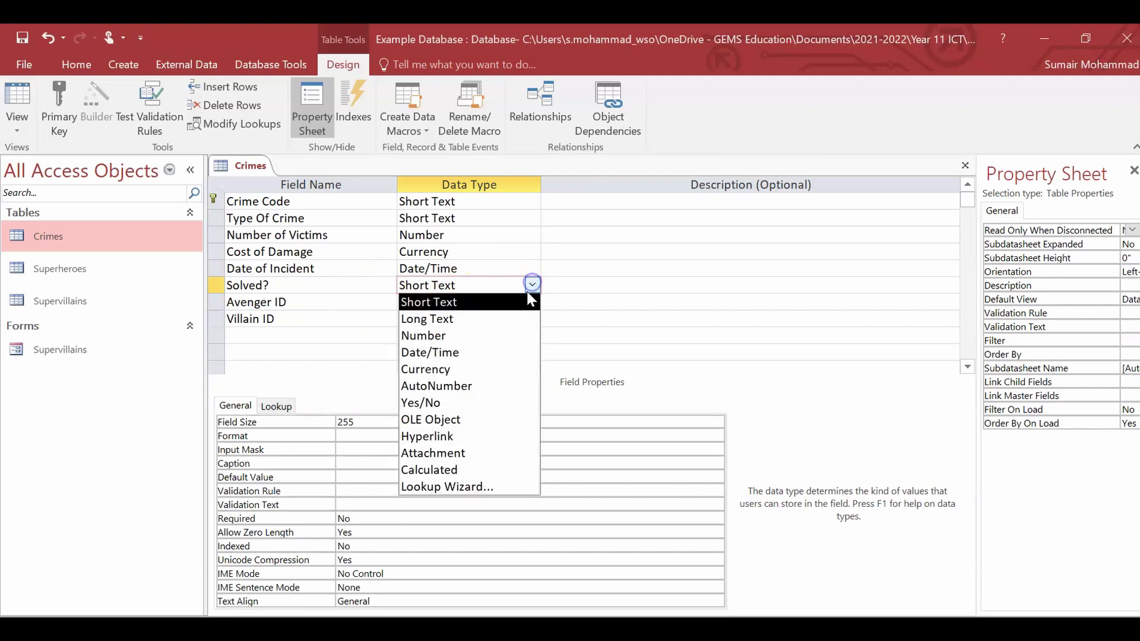
{"action": "left_click", "coordinate": [461, 405]}
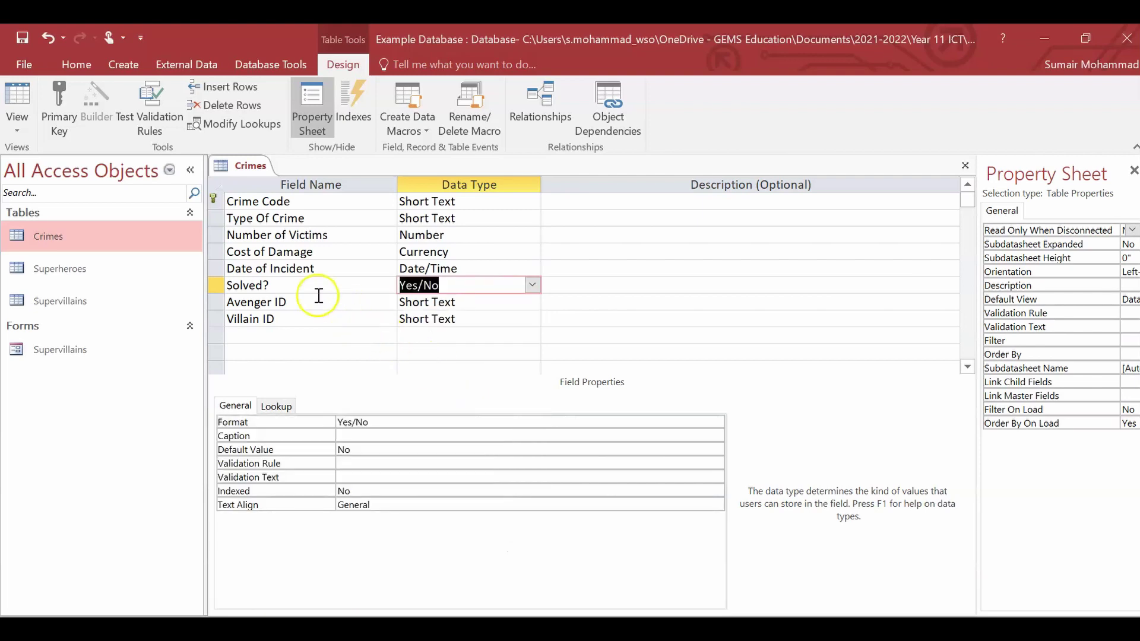
Select Short Text as the data type of the Avenger ID field
{"action": "left_click", "coordinate": [490, 305]}
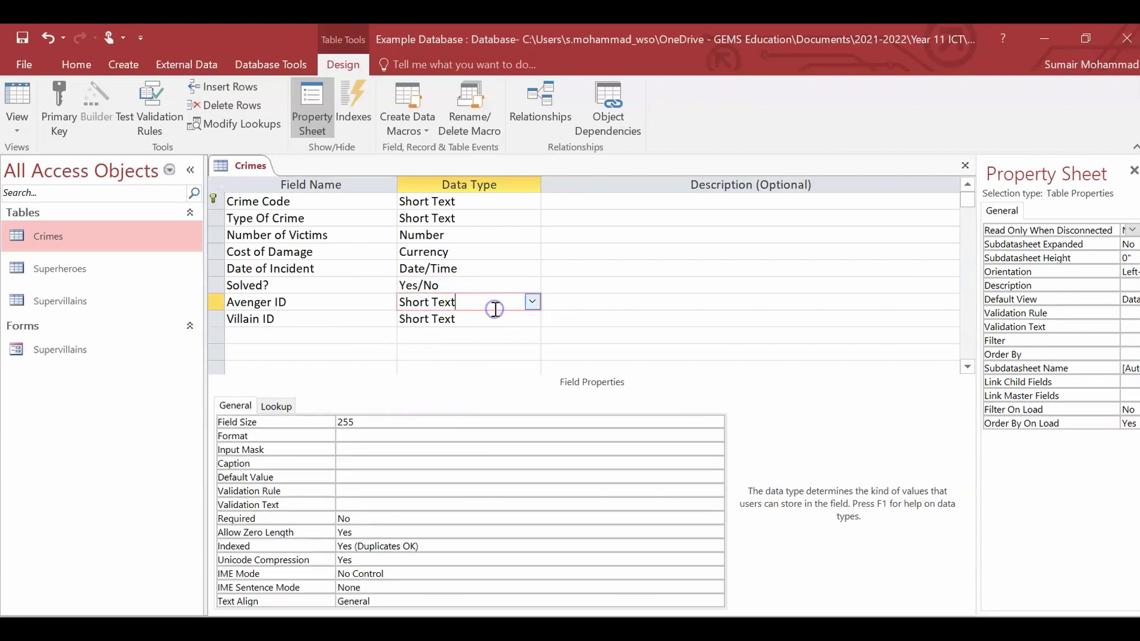
{"action": "left_click", "coordinate": [533, 303]}
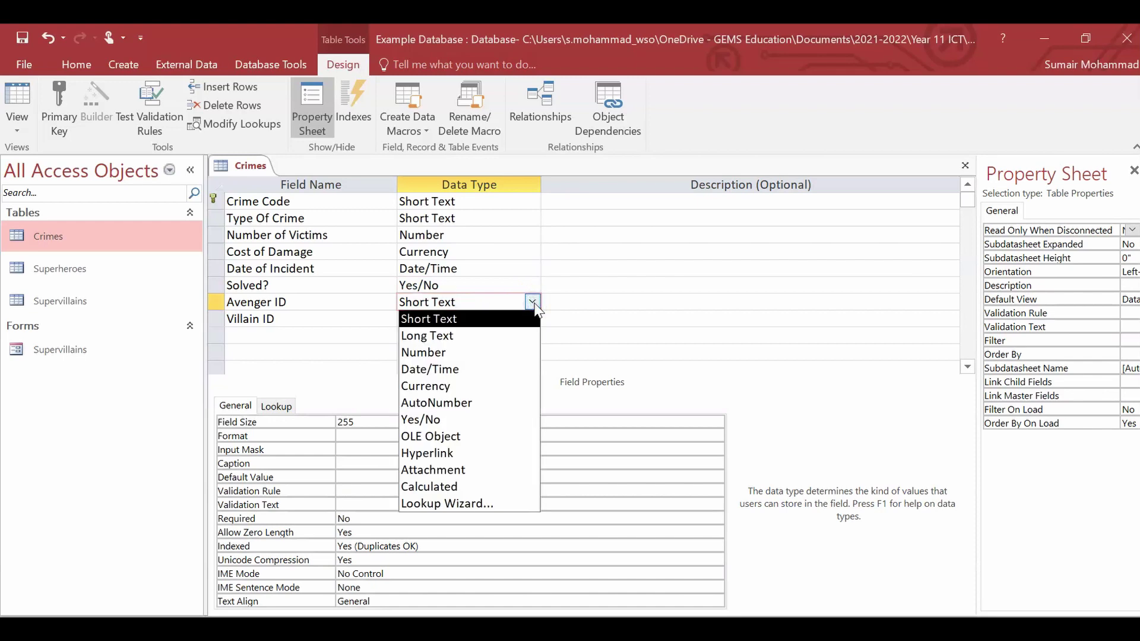
{"action": "left_click", "coordinate": [502, 319]}
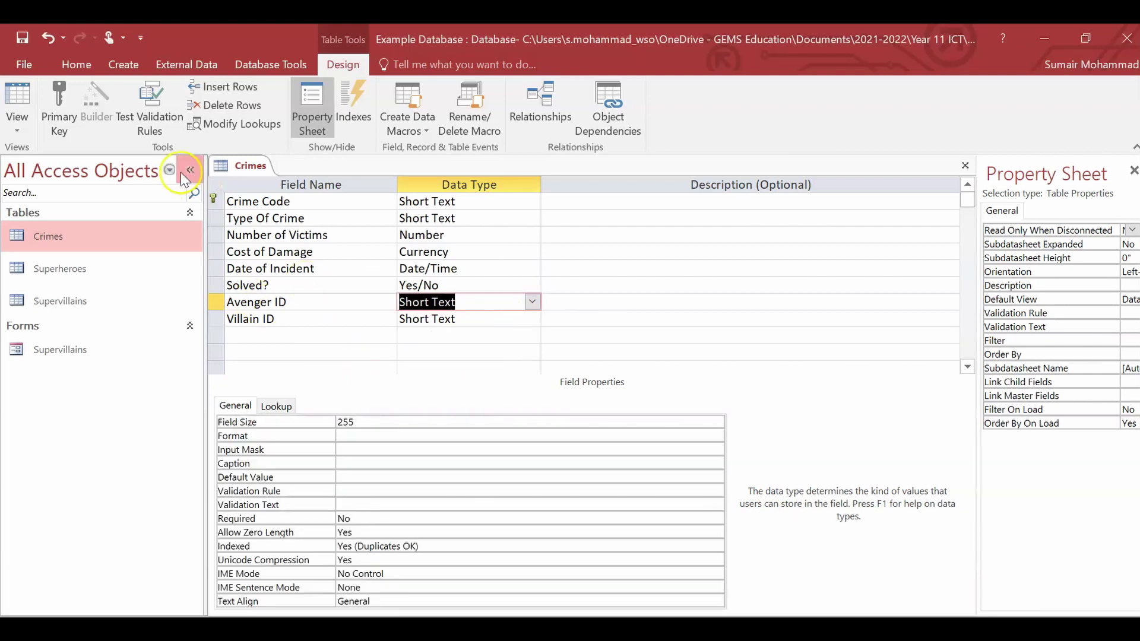
Switch the Crimes table to Datasheet view, saving the design changes and accepting the possible data loss
{"action": "left_click", "coordinate": [18, 129]}
{"action": "left_click", "coordinate": [25, 156]}
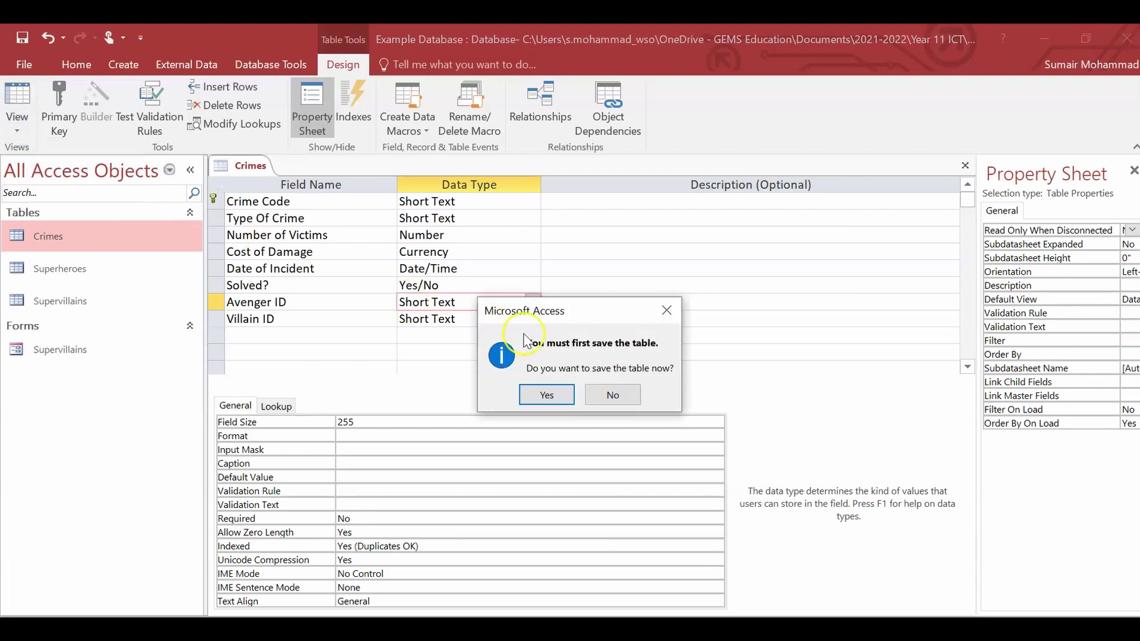
{"action": "left_click", "coordinate": [549, 395]}
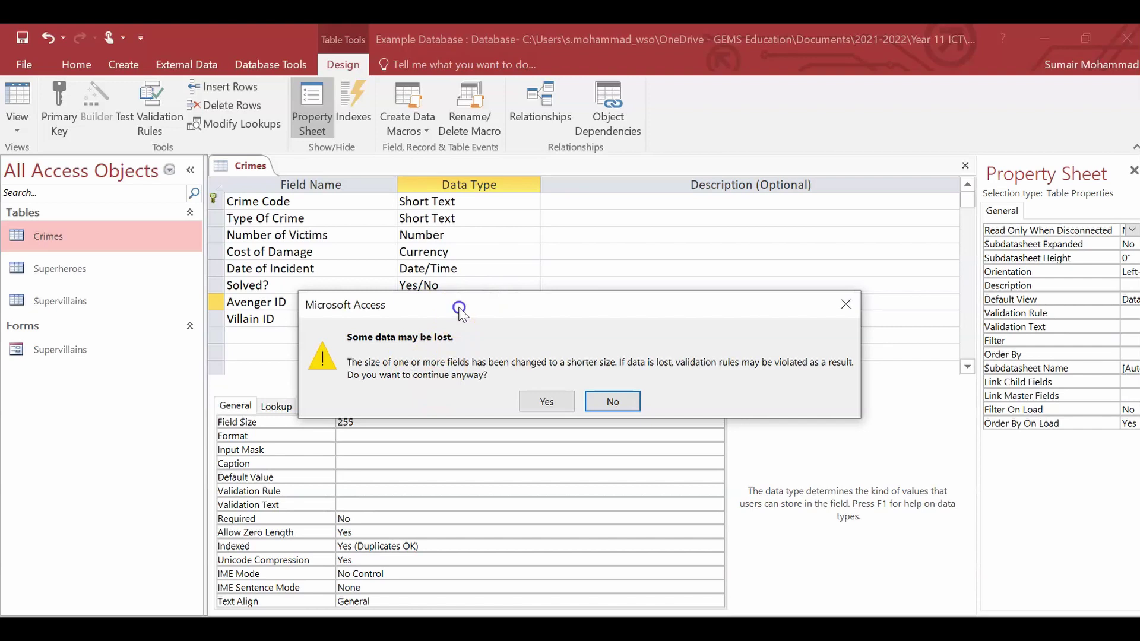
{"action": "left_click_drag", "start_coordinate": [462, 311], "coordinate": [475, 363]}
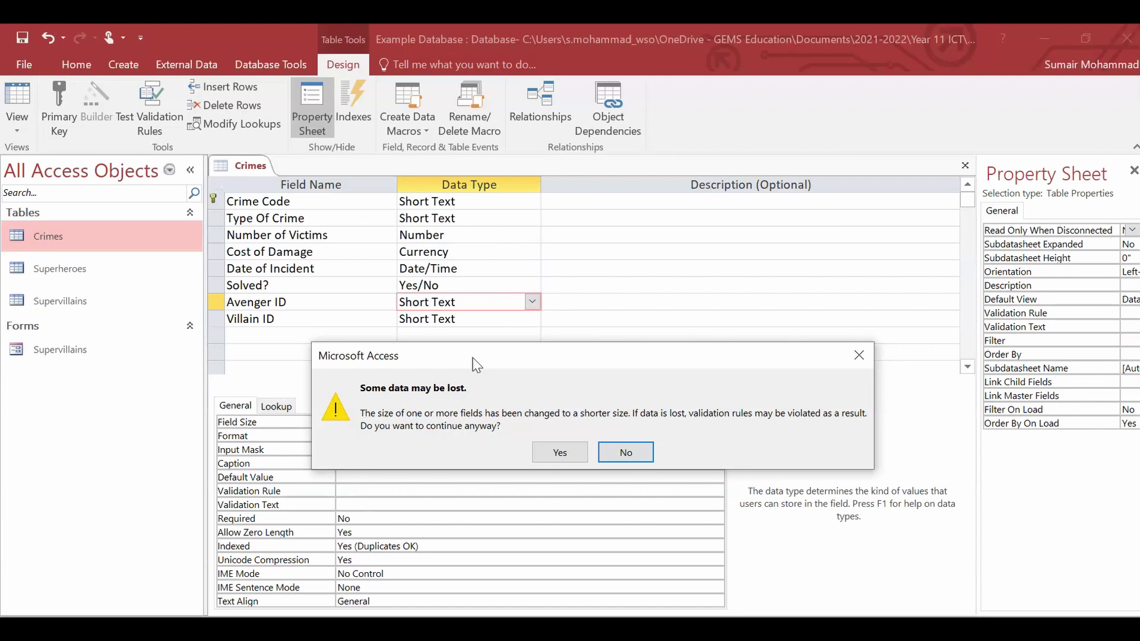
{"action": "left_click", "coordinate": [560, 452]}
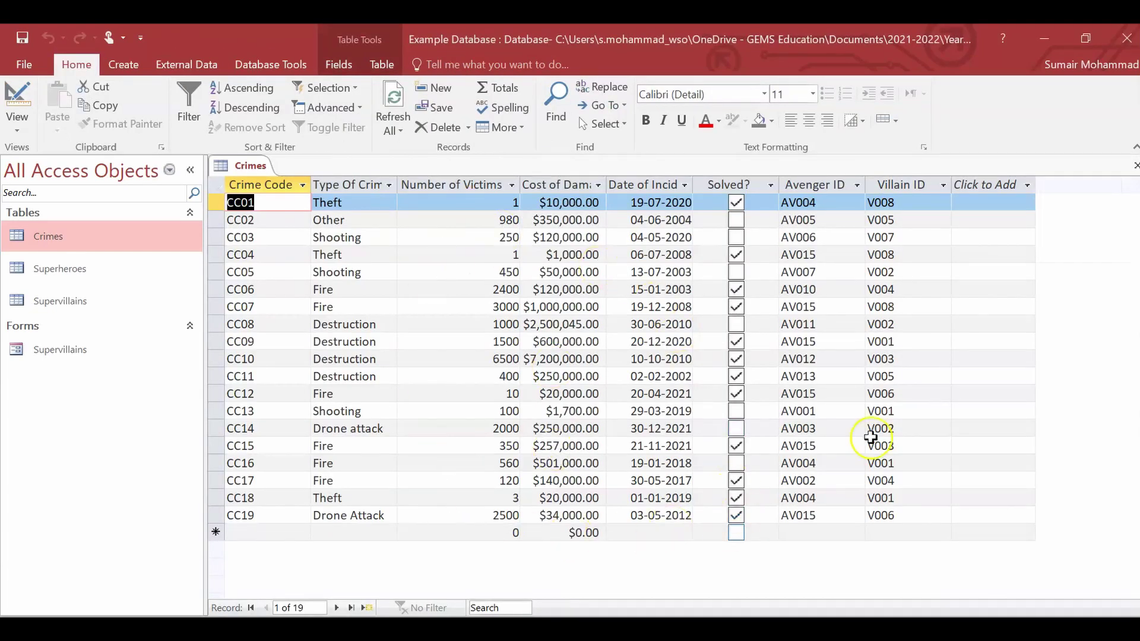
Review the Solved? and Date of Incident columns in the Crimes datasheet
{"action": "left_click", "coordinate": [731, 186]}
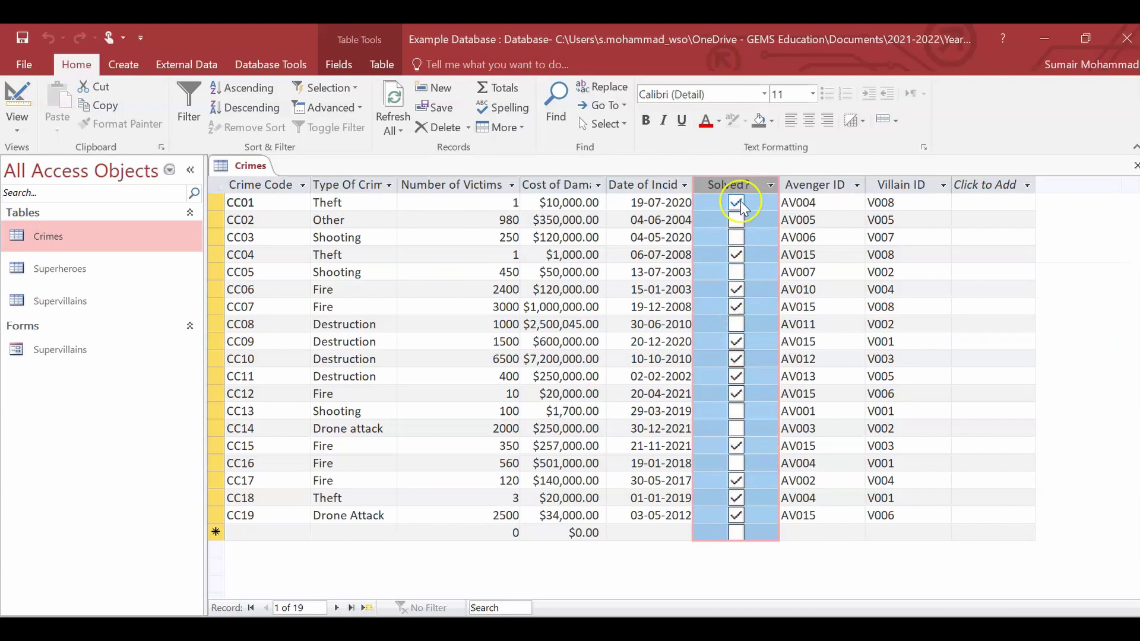
{"action": "left_click", "coordinate": [736, 458]}
{"action": "left_click", "coordinate": [620, 359]}
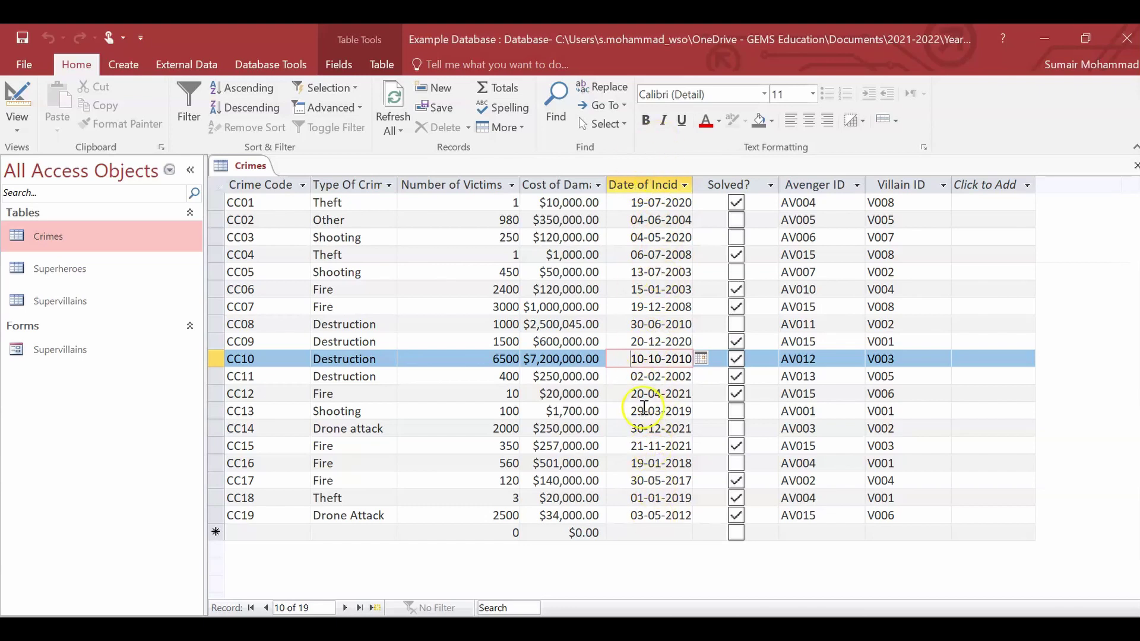
Open the Superheroes table in Design view and check the data types of the Avenger ID and Name fields
{"action": "double_click", "coordinate": [79, 268]}
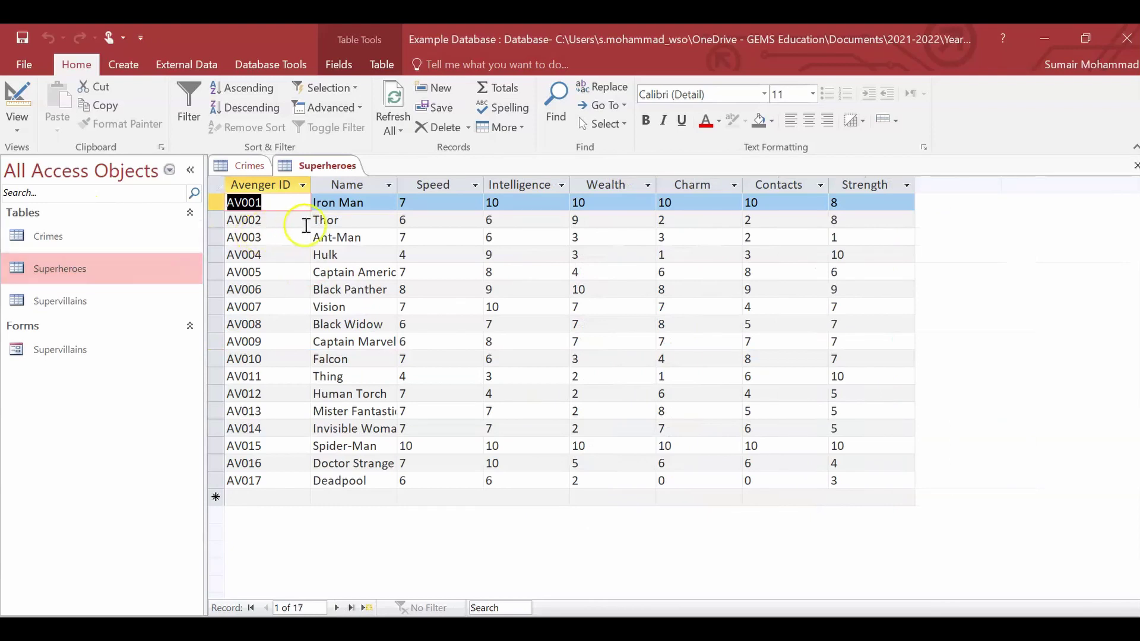
{"action": "left_click", "coordinate": [20, 126]}
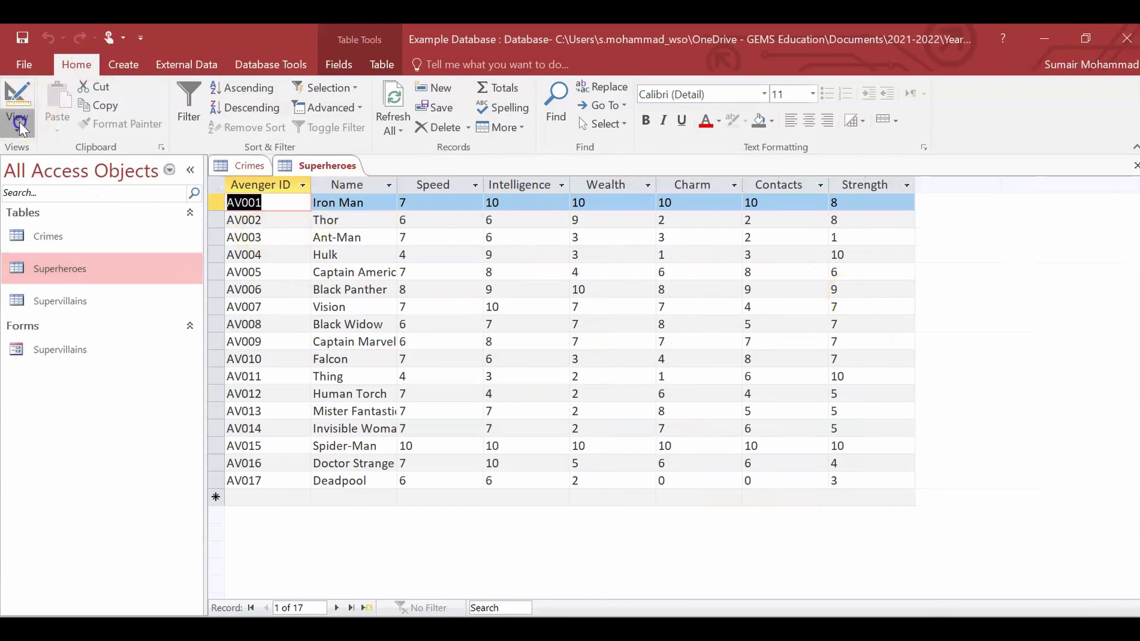
{"action": "left_click", "coordinate": [48, 191]}
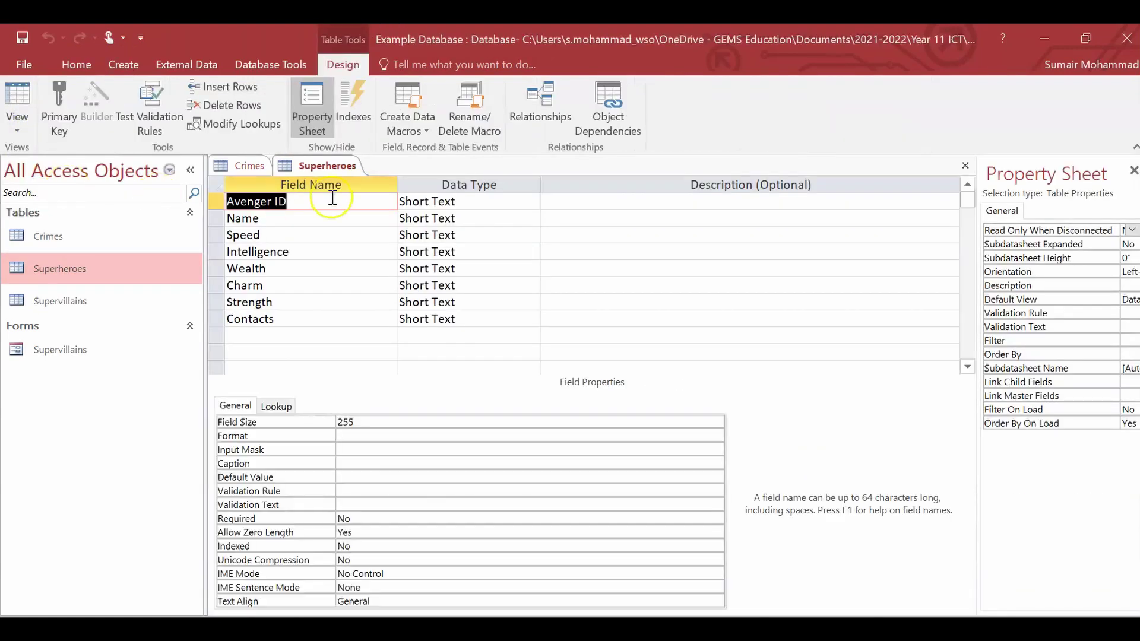
{"action": "left_click", "coordinate": [364, 202]}
{"action": "left_click", "coordinate": [477, 201]}
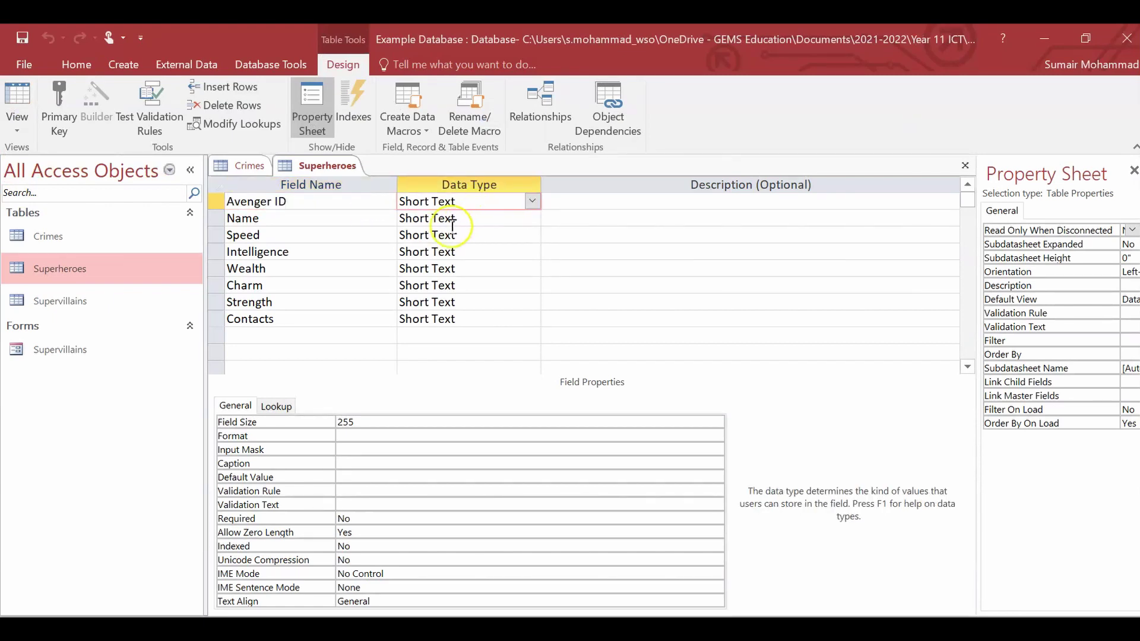
{"action": "left_click", "coordinate": [312, 217]}
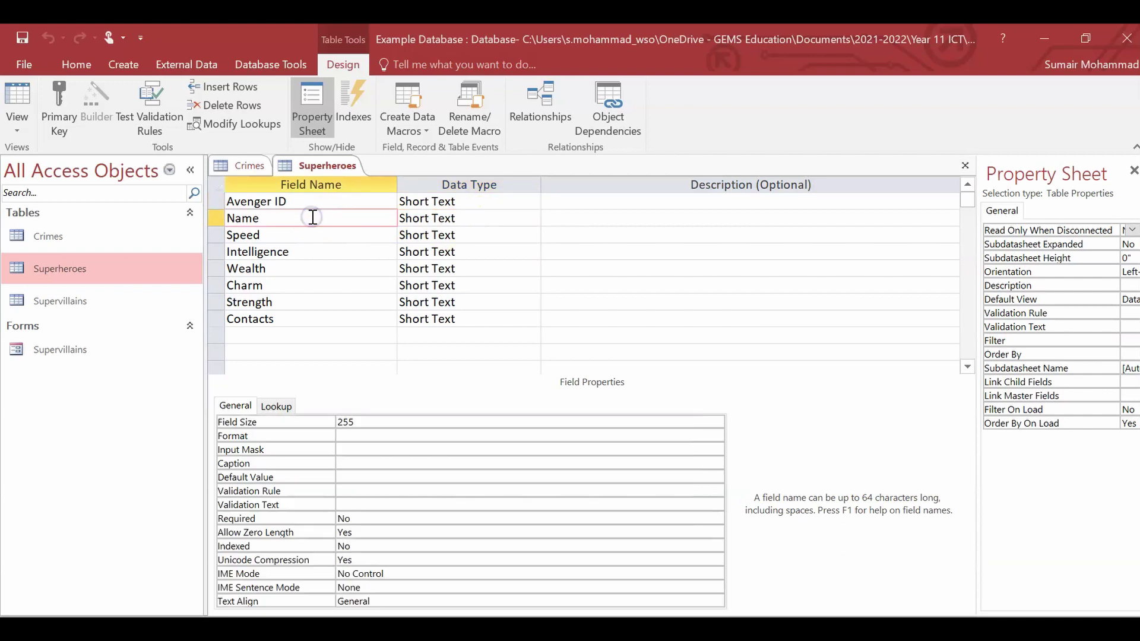
{"action": "left_click", "coordinate": [486, 213]}
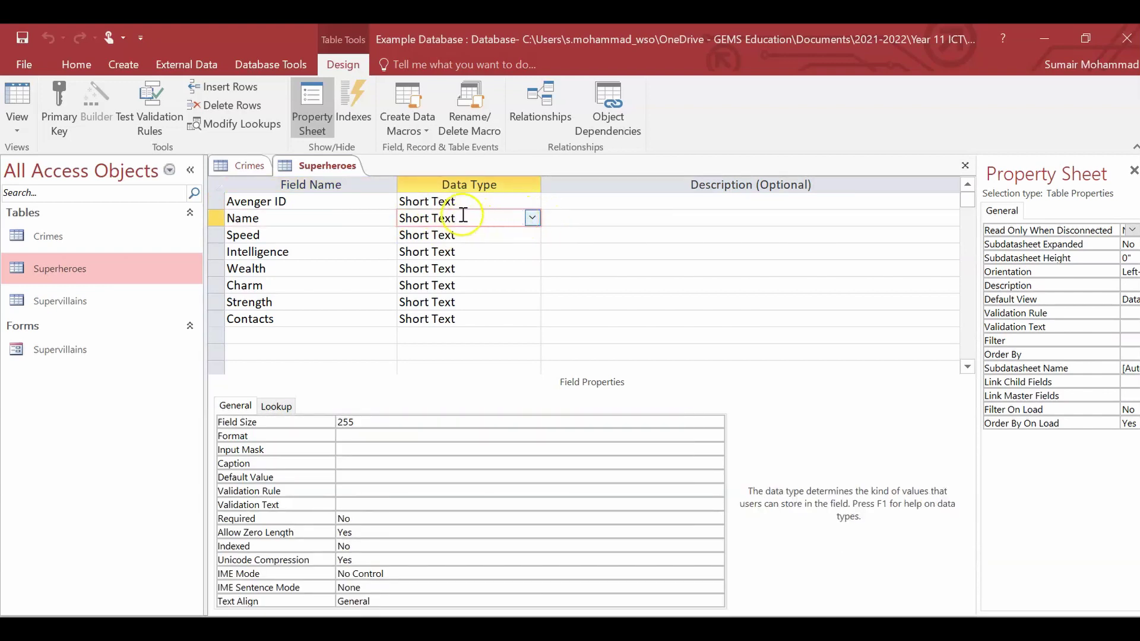
Set the data type of the Speed field in the Superheroes table to Number
{"action": "left_click", "coordinate": [338, 236]}
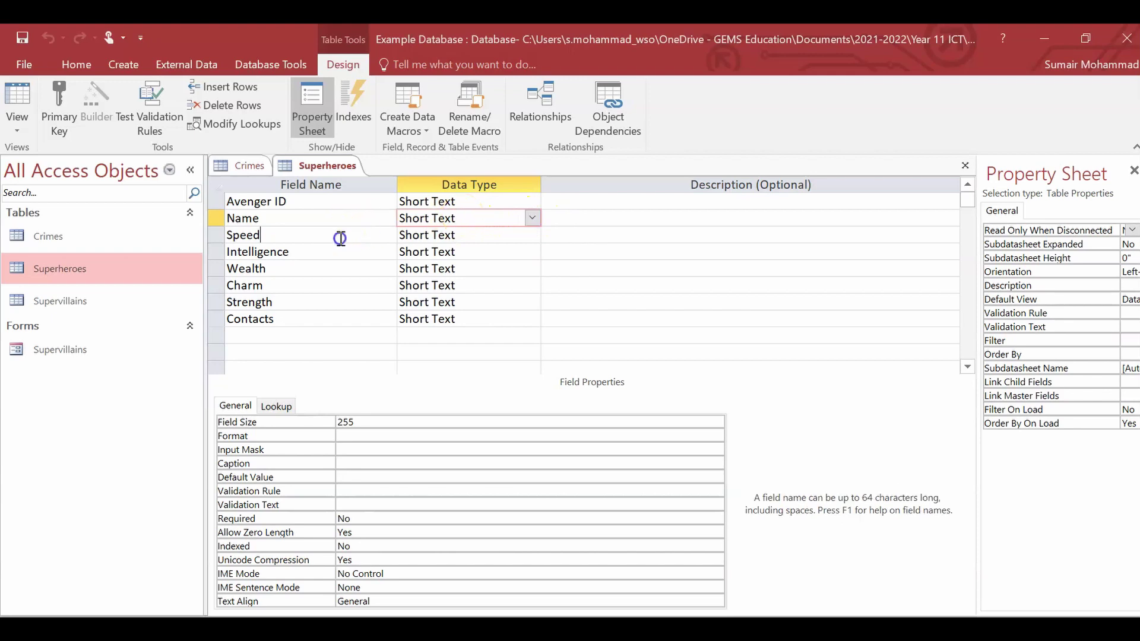
{"action": "left_click", "coordinate": [485, 234]}
{"action": "left_click", "coordinate": [533, 236]}
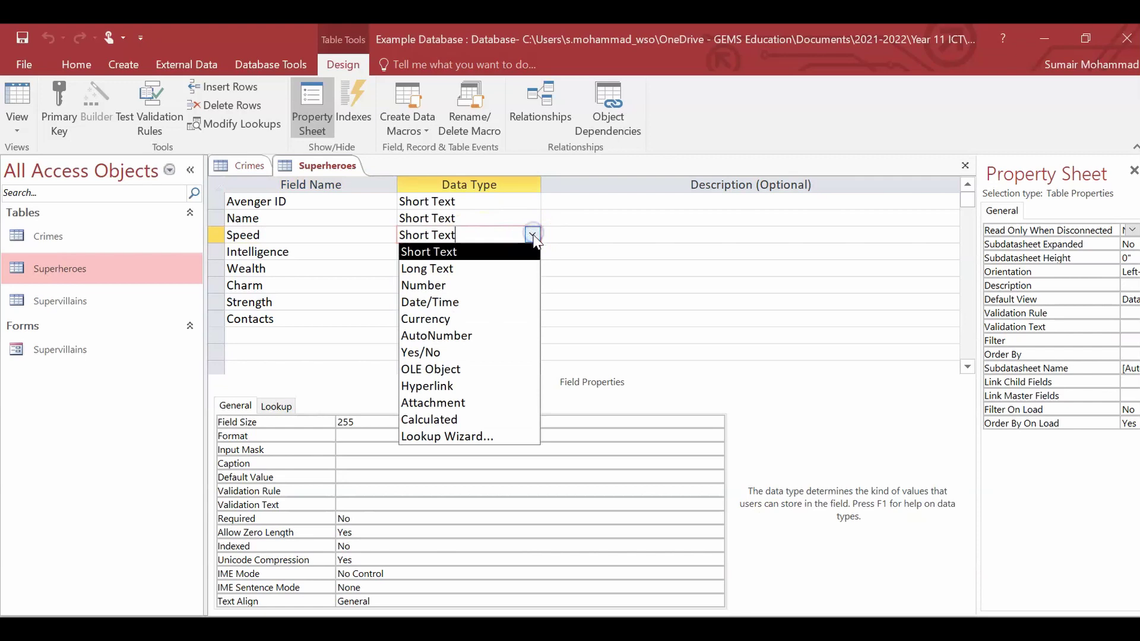
{"action": "left_click", "coordinate": [526, 285]}
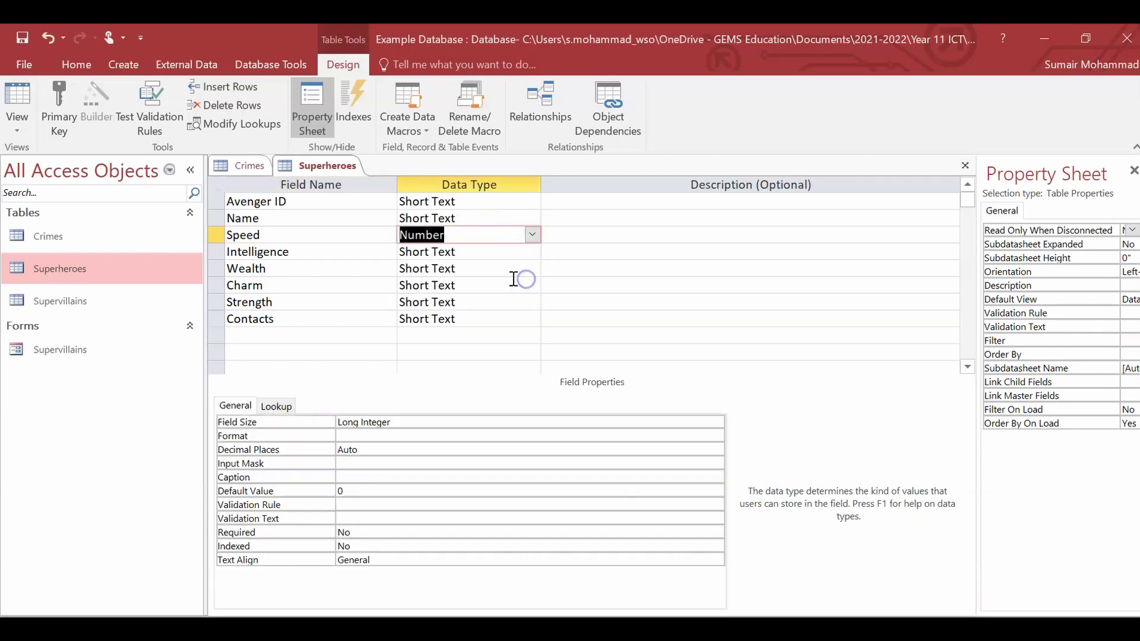
Go through the fields from Intelligence to Contacts and switch to Datasheet view, saving the table and accepting the possible data loss
{"action": "left_click", "coordinate": [358, 259]}
{"action": "left_click", "coordinate": [356, 268]}
{"action": "left_click", "coordinate": [354, 284]}
{"action": "left_click", "coordinate": [355, 302]}
{"action": "left_click", "coordinate": [358, 318]}
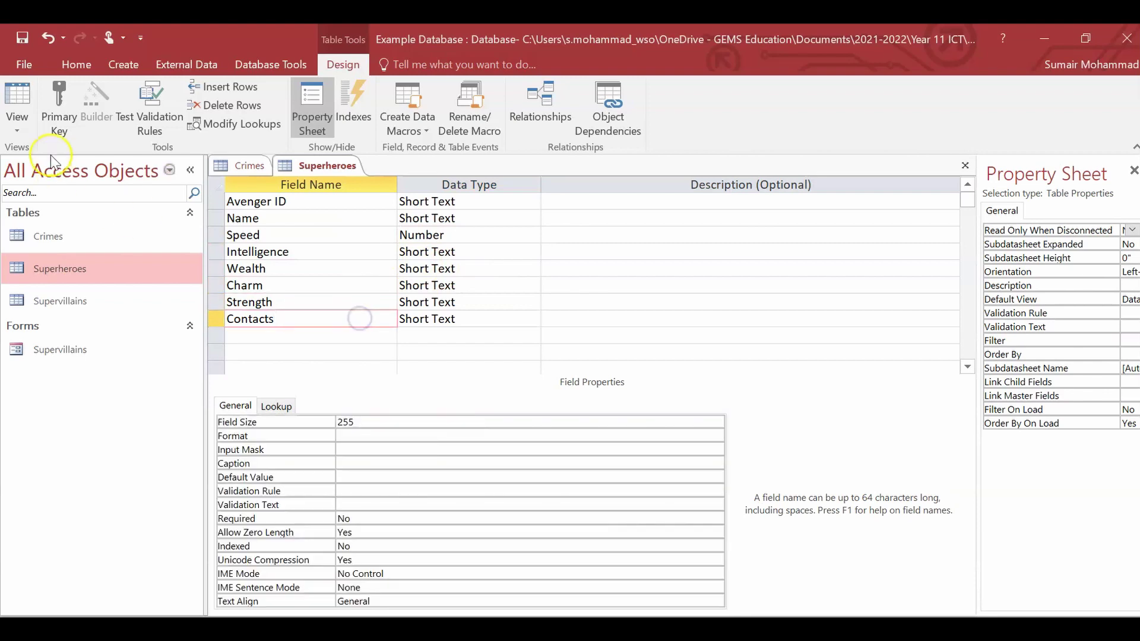
{"action": "left_click", "coordinate": [24, 89]}
{"action": "left_click", "coordinate": [547, 394]}
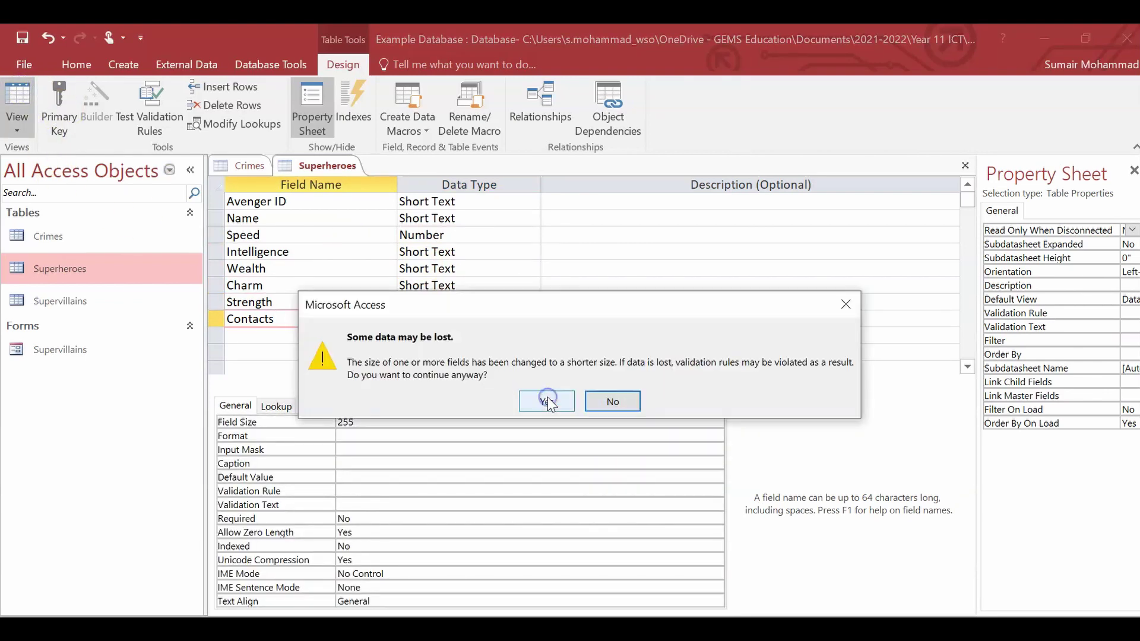
{"action": "left_click", "coordinate": [547, 397]}
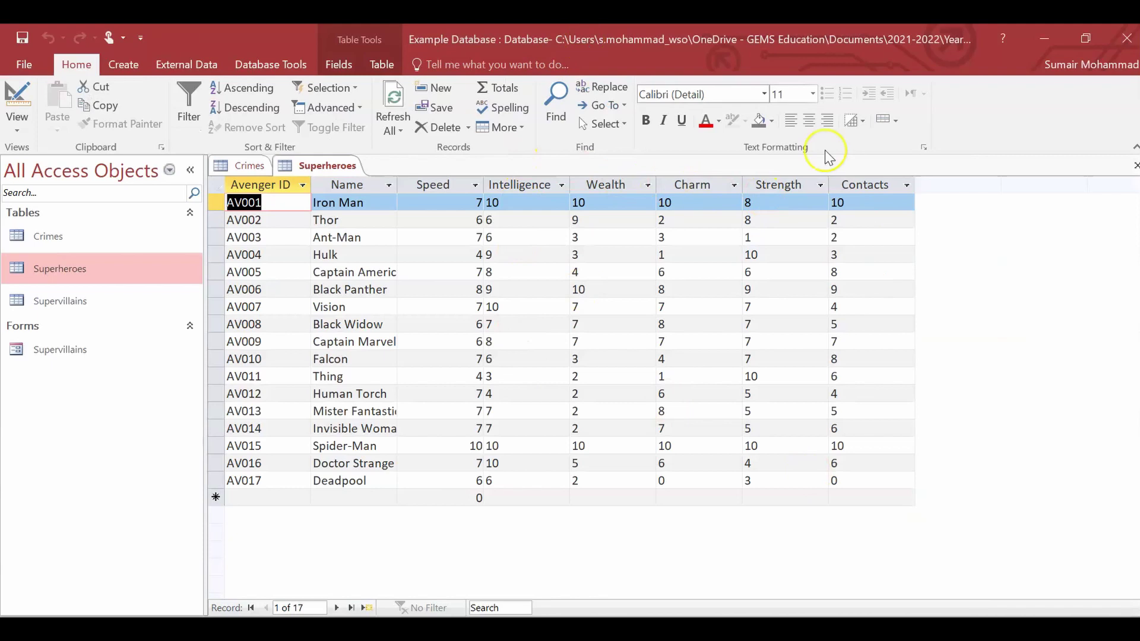
Return the Superheroes table to Design view and set the data types of the Intelligence and Wealth fields to Number
{"action": "left_click", "coordinate": [17, 98]}
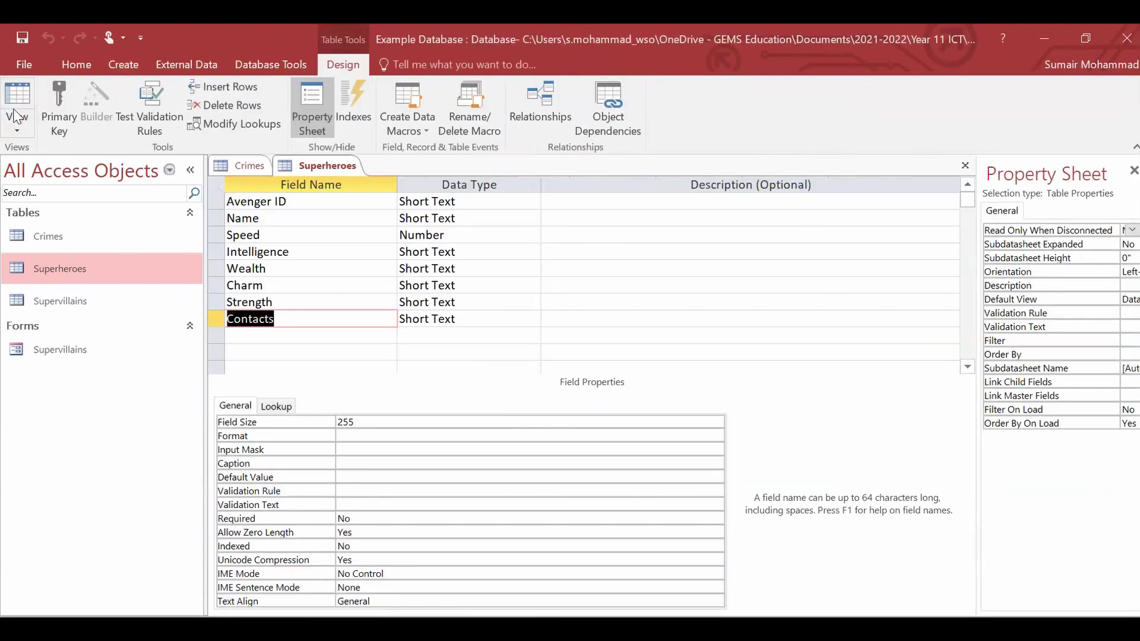
{"action": "left_click", "coordinate": [469, 252]}
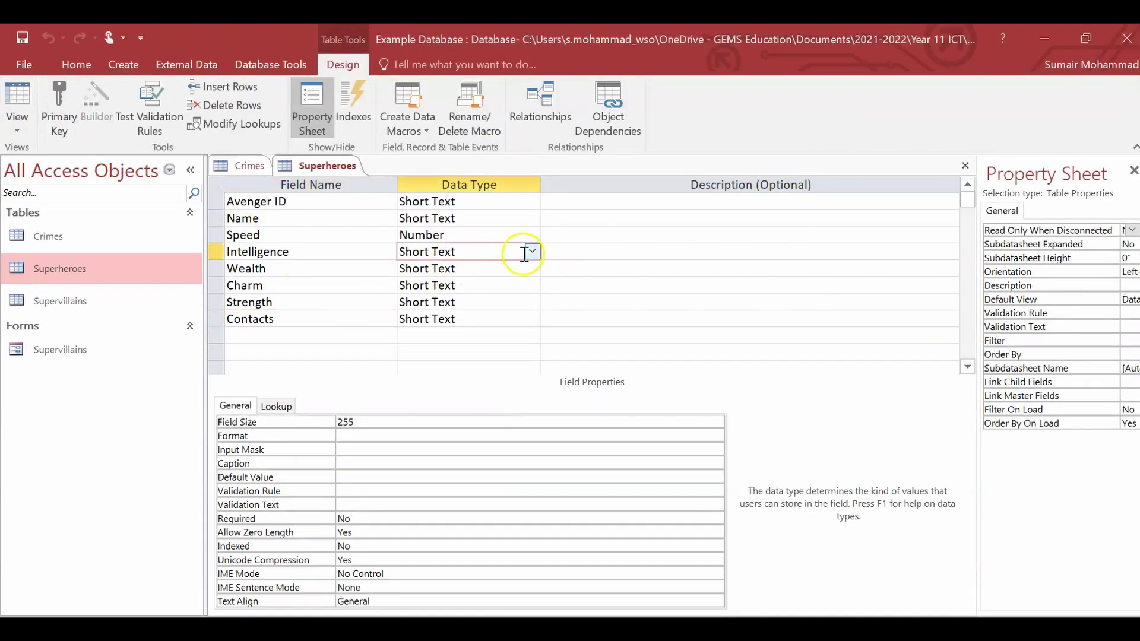
{"action": "left_click", "coordinate": [532, 251]}
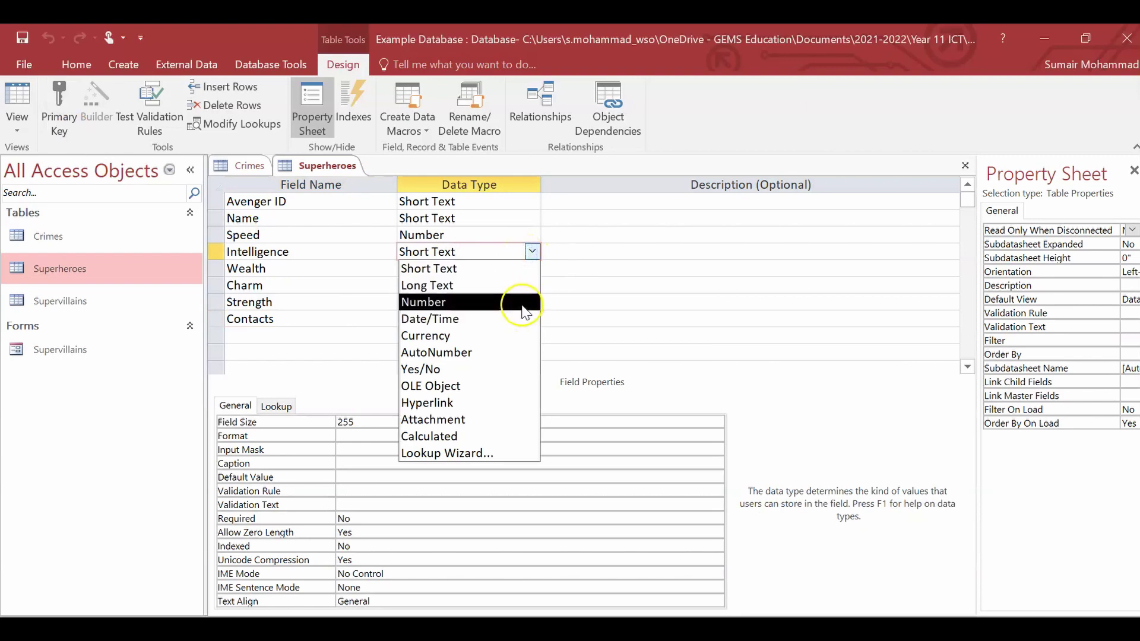
{"action": "left_click", "coordinate": [522, 301]}
{"action": "left_click", "coordinate": [532, 268]}
{"action": "left_click", "coordinate": [532, 268]}
{"action": "left_click", "coordinate": [532, 269]}
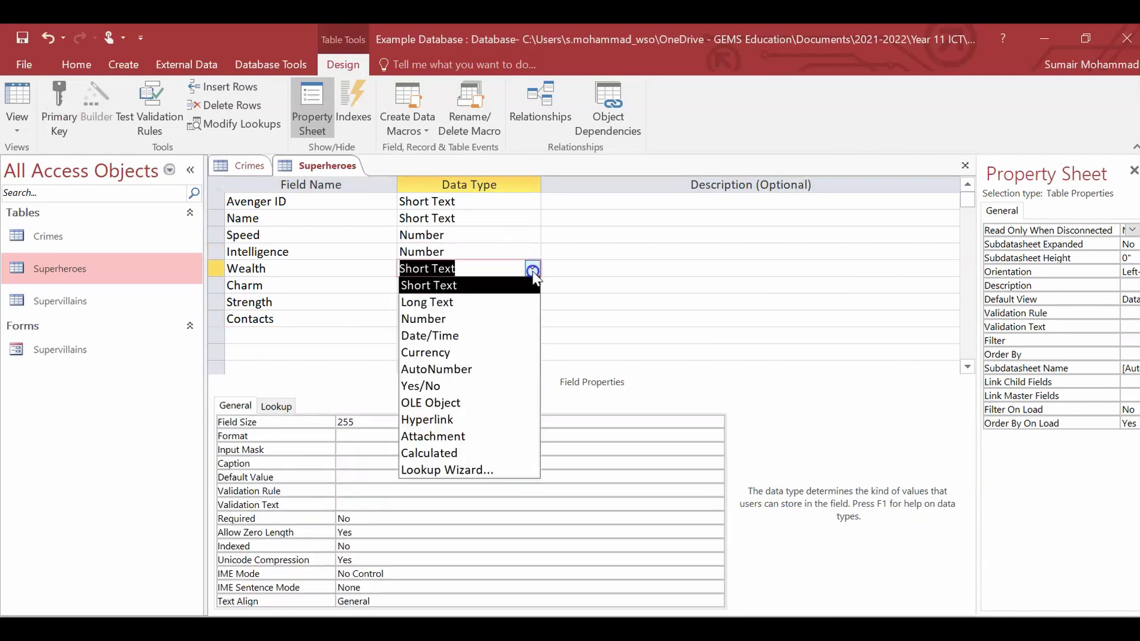
{"action": "left_click", "coordinate": [527, 319]}
Set the data types of the Charm, Strength and Contacts fields to Number
{"action": "left_click", "coordinate": [528, 286]}
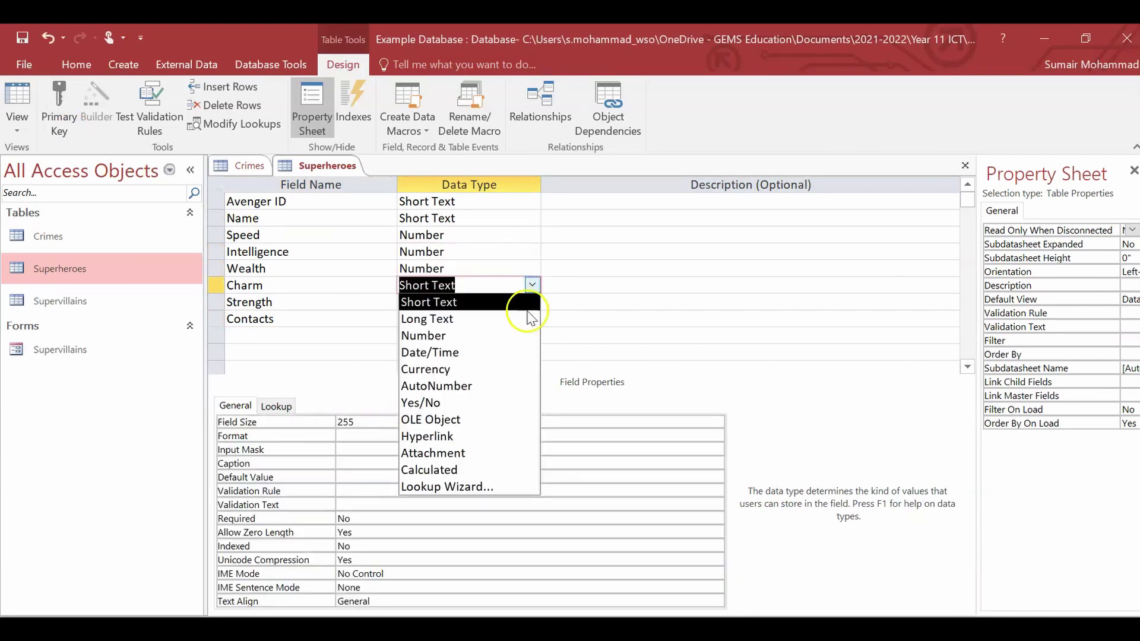
{"action": "left_click", "coordinate": [522, 332]}
{"action": "left_click", "coordinate": [532, 302]}
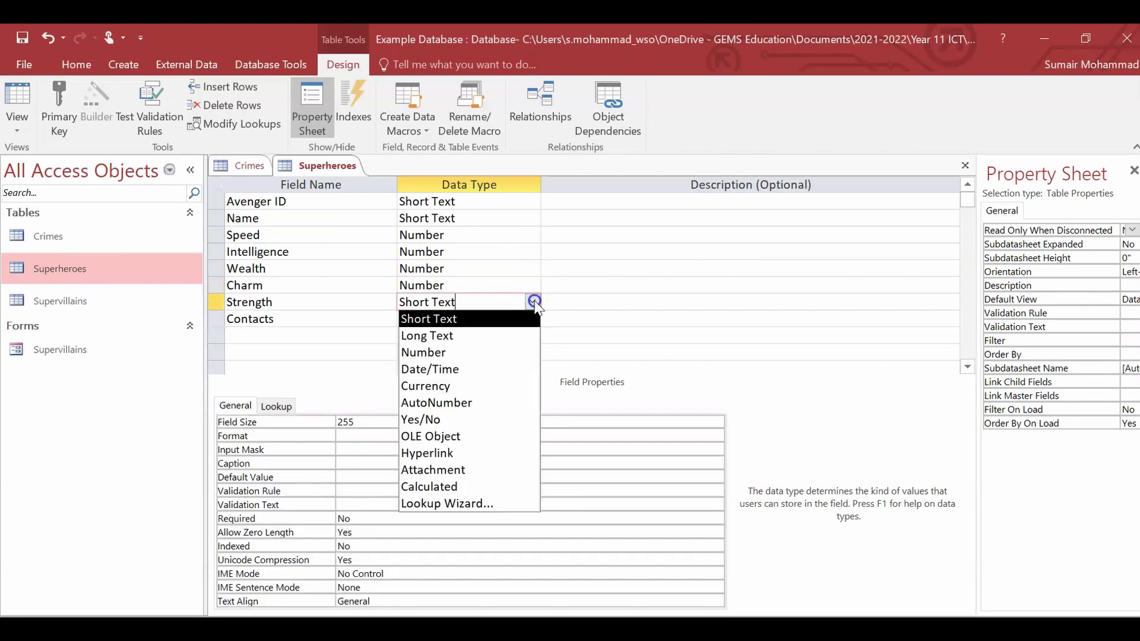
{"action": "left_click", "coordinate": [524, 351]}
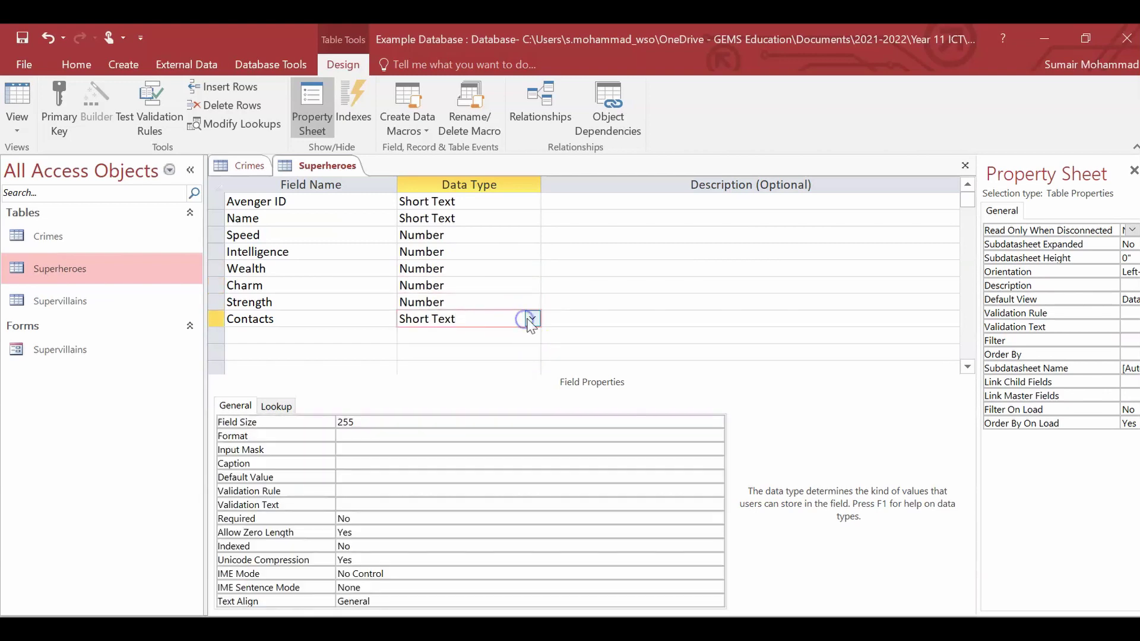
{"action": "left_click", "coordinate": [531, 319]}
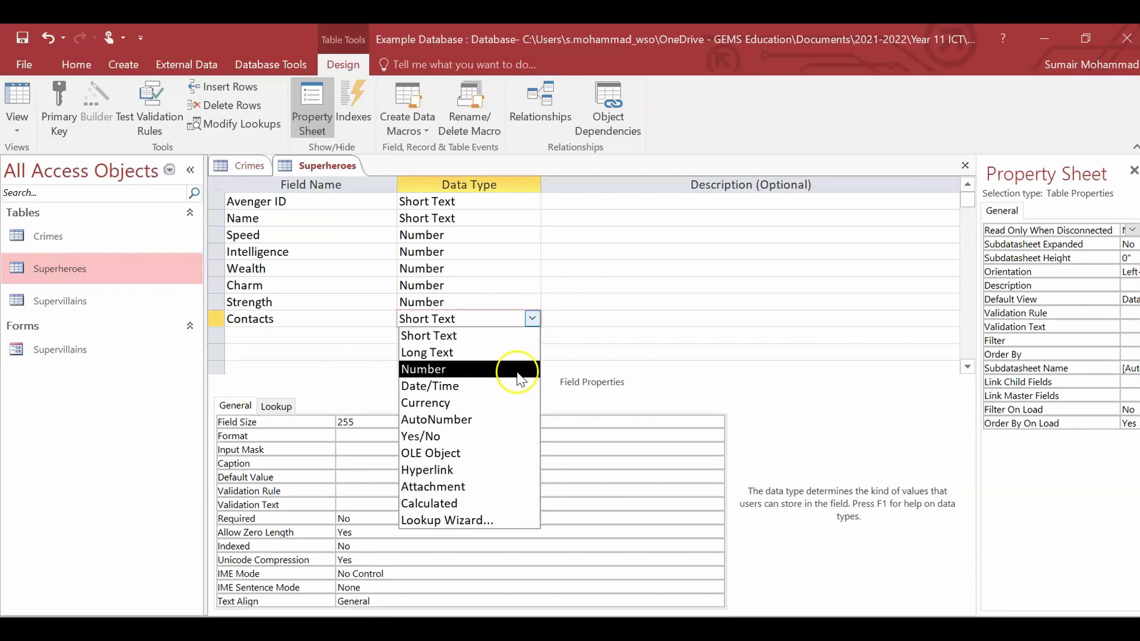
{"action": "left_click", "coordinate": [516, 371]}
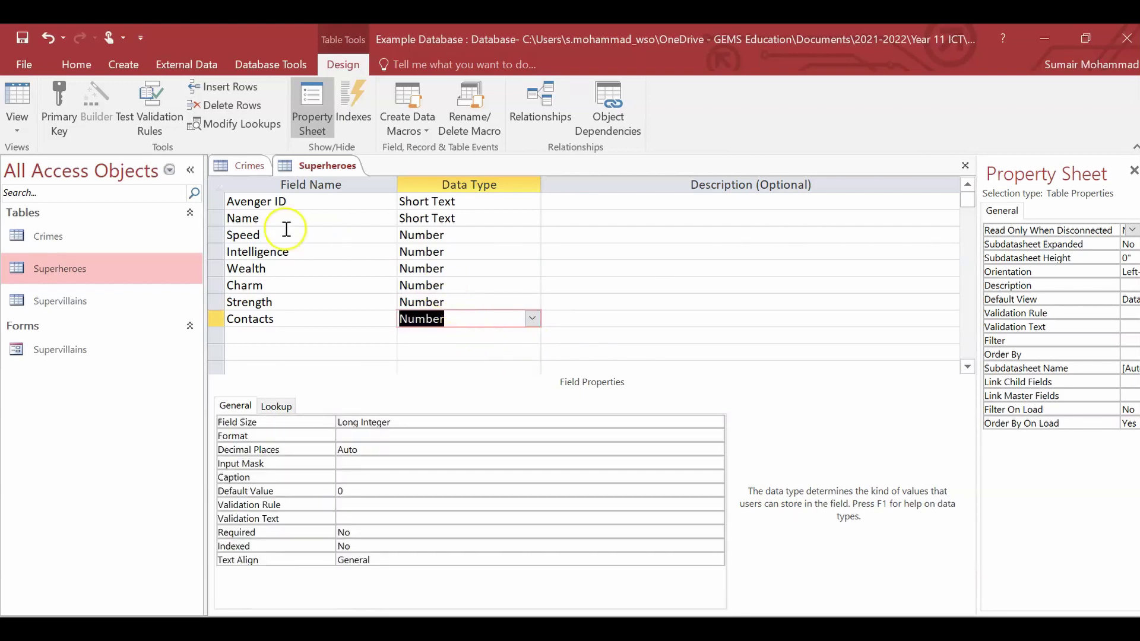
Switch the Superheroes table to Datasheet view, saving the data type changes
{"action": "left_click", "coordinate": [21, 128]}
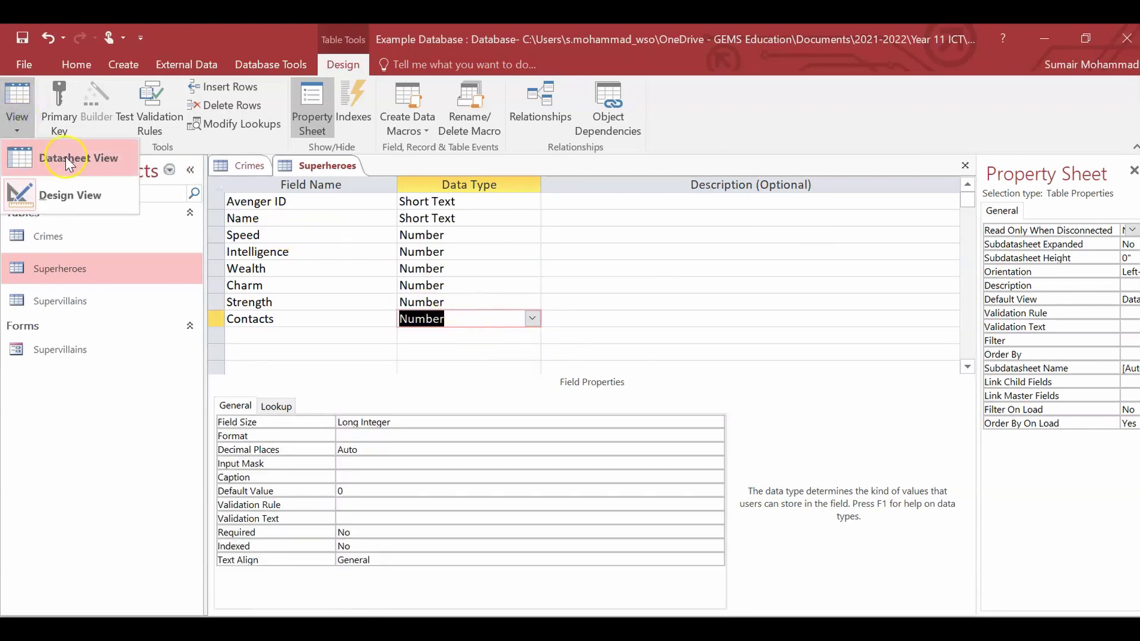
{"action": "left_click", "coordinate": [97, 168]}
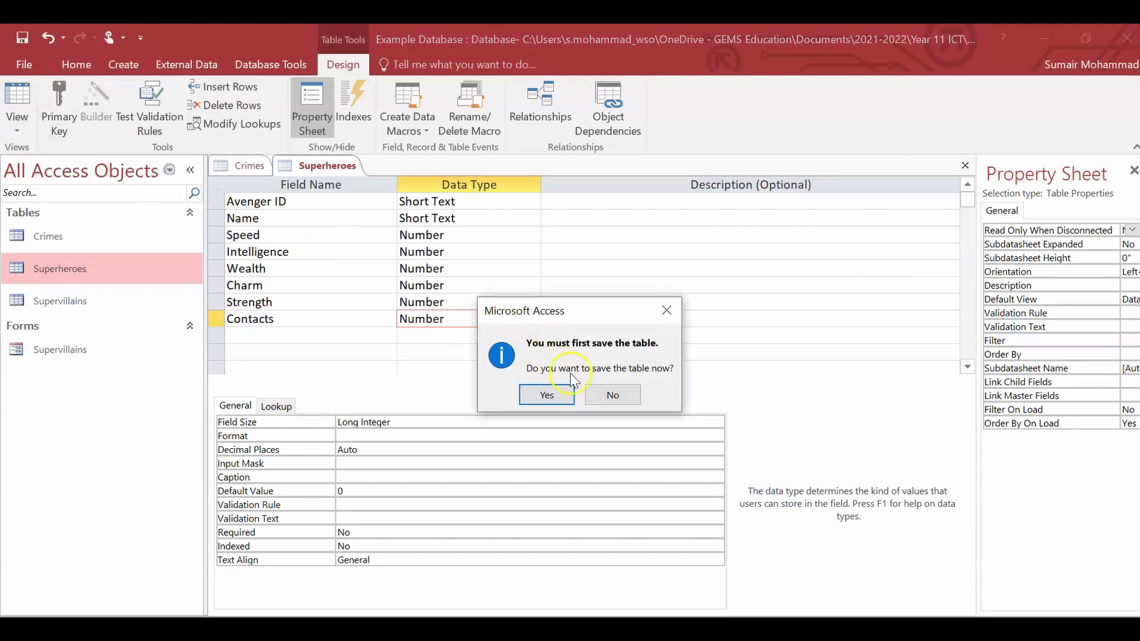
{"action": "left_click", "coordinate": [565, 401]}
{"action": "left_click", "coordinate": [563, 399]}
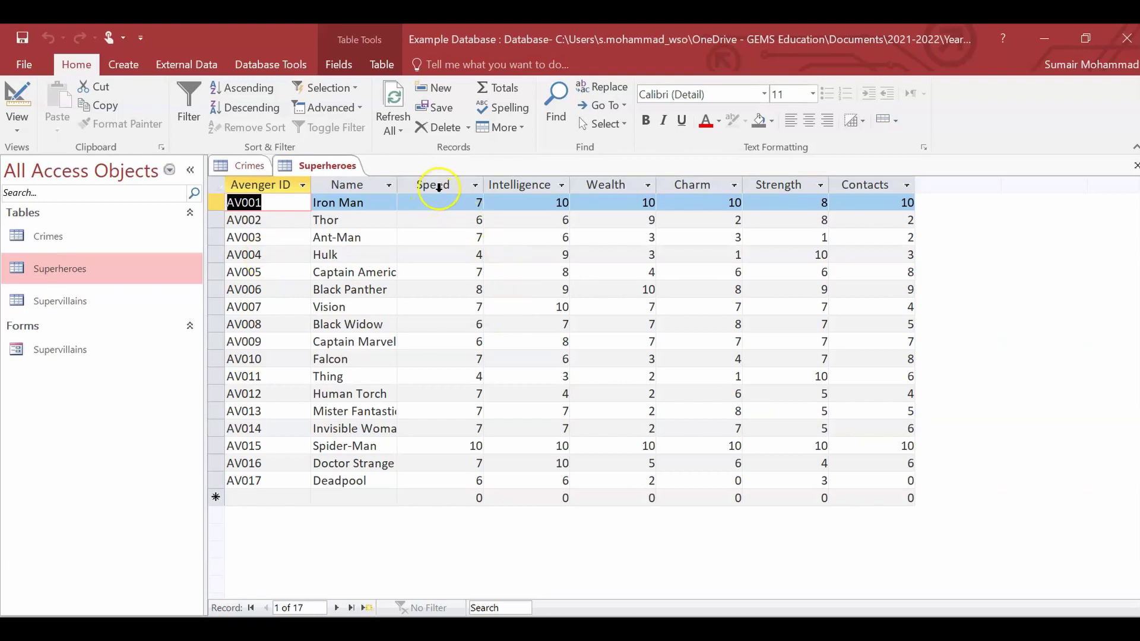
Review the columns from Speed to Contacts, as well as Name and Avenger ID, in the Superheroes datasheet
{"action": "left_click_drag", "start_coordinate": [433, 185], "coordinate": [888, 156]}
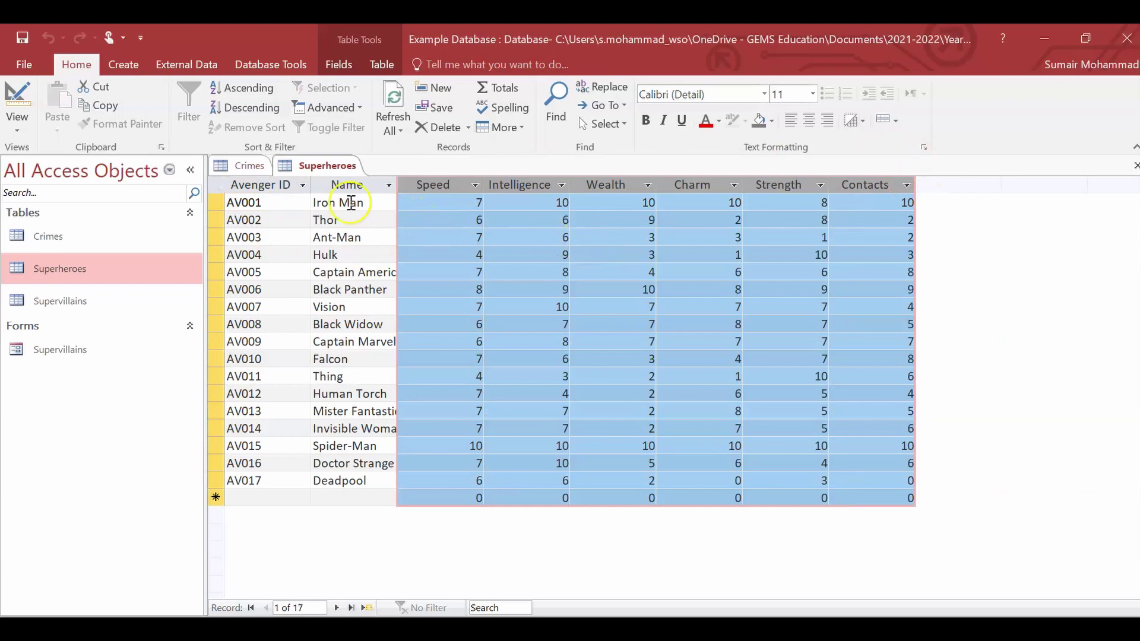
{"action": "left_click", "coordinate": [345, 185]}
{"action": "left_click", "coordinate": [238, 183]}
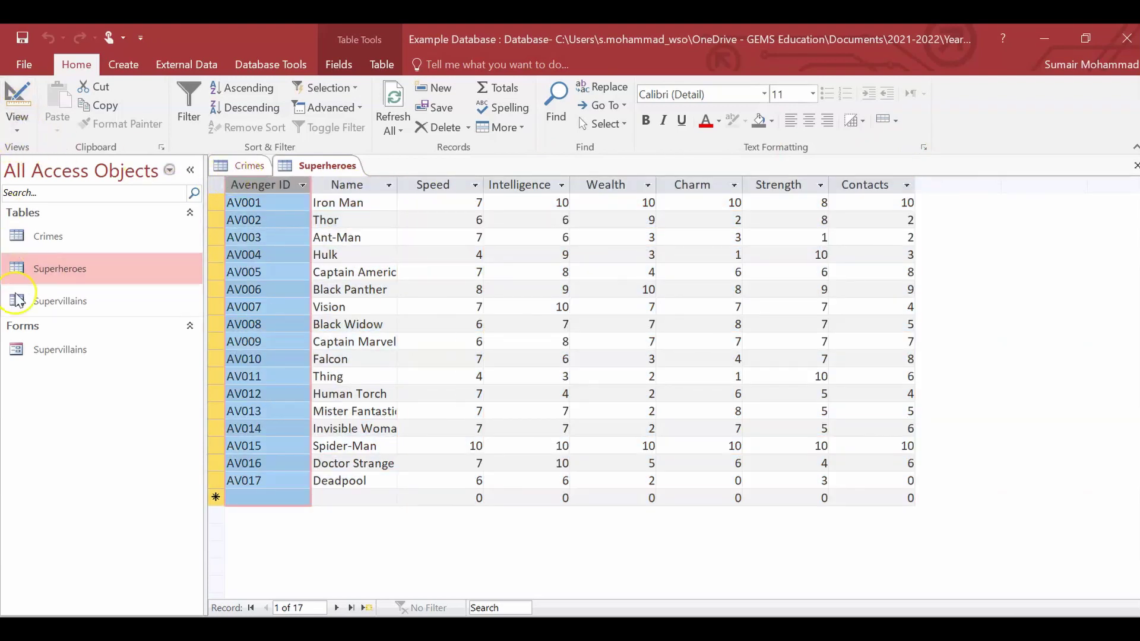
Open the Supervillains table in Design view
{"action": "double_click", "coordinate": [47, 300]}
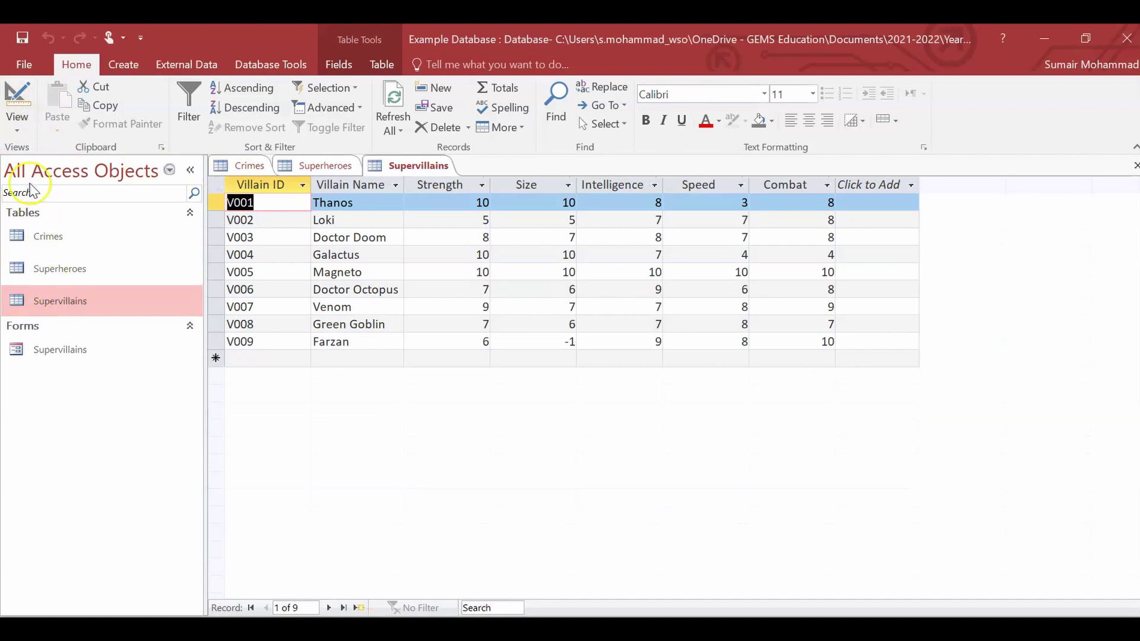
{"action": "left_click", "coordinate": [17, 124]}
{"action": "left_click", "coordinate": [47, 205]}
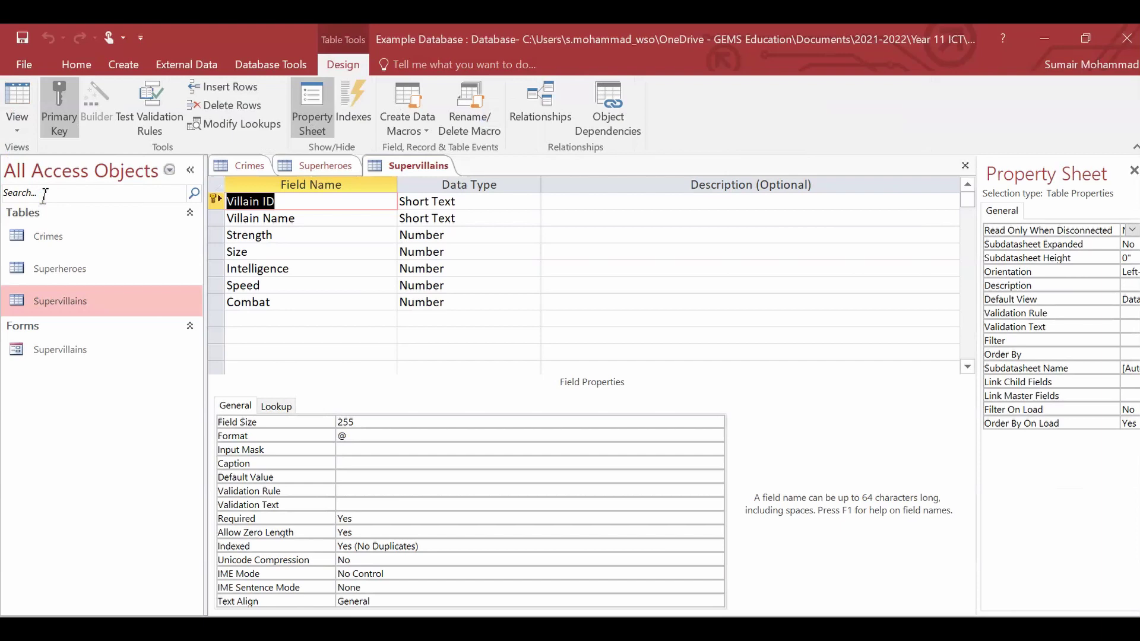
Check the data types of the Supervillains fields, from Villain ID down to Combat
{"action": "left_click", "coordinate": [505, 201]}
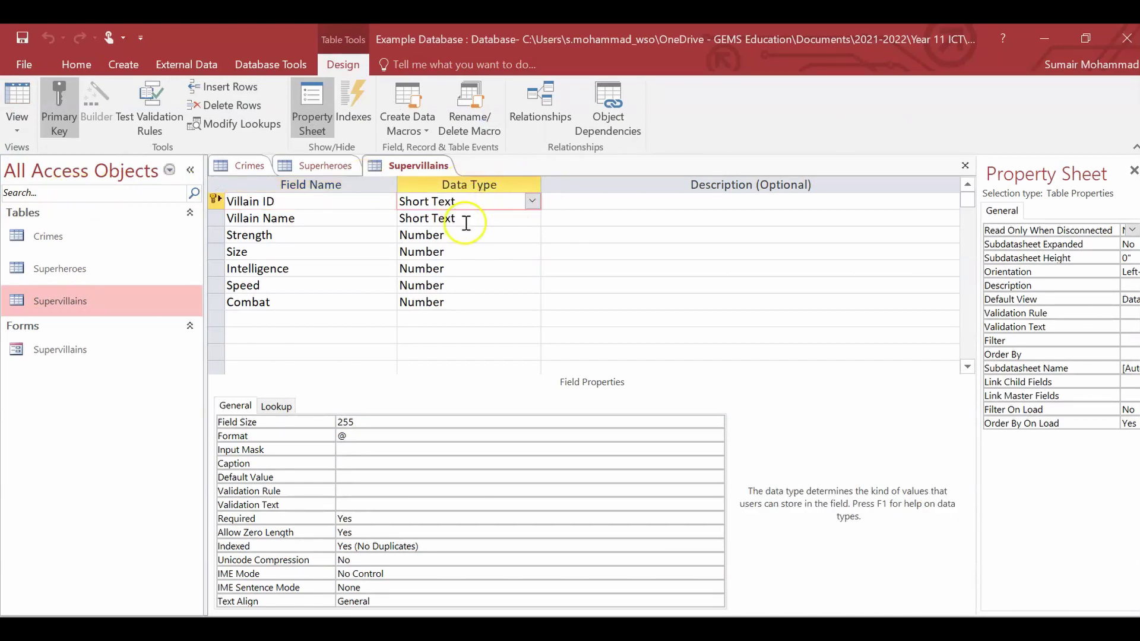
{"action": "left_click", "coordinate": [467, 219]}
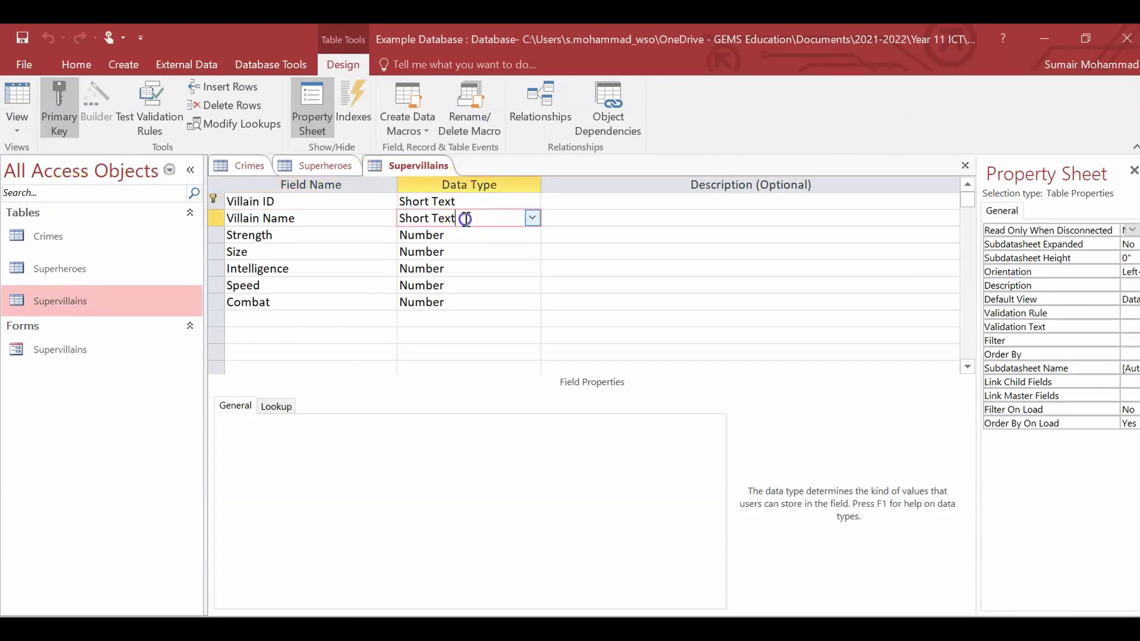
{"action": "left_click", "coordinate": [473, 252]}
{"action": "left_click", "coordinate": [473, 269]}
{"action": "left_click", "coordinate": [472, 286]}
{"action": "left_click", "coordinate": [471, 300]}
{"action": "left_click", "coordinate": [465, 269]}
{"action": "left_click", "coordinate": [467, 251]}
{"action": "left_click", "coordinate": [470, 235]}
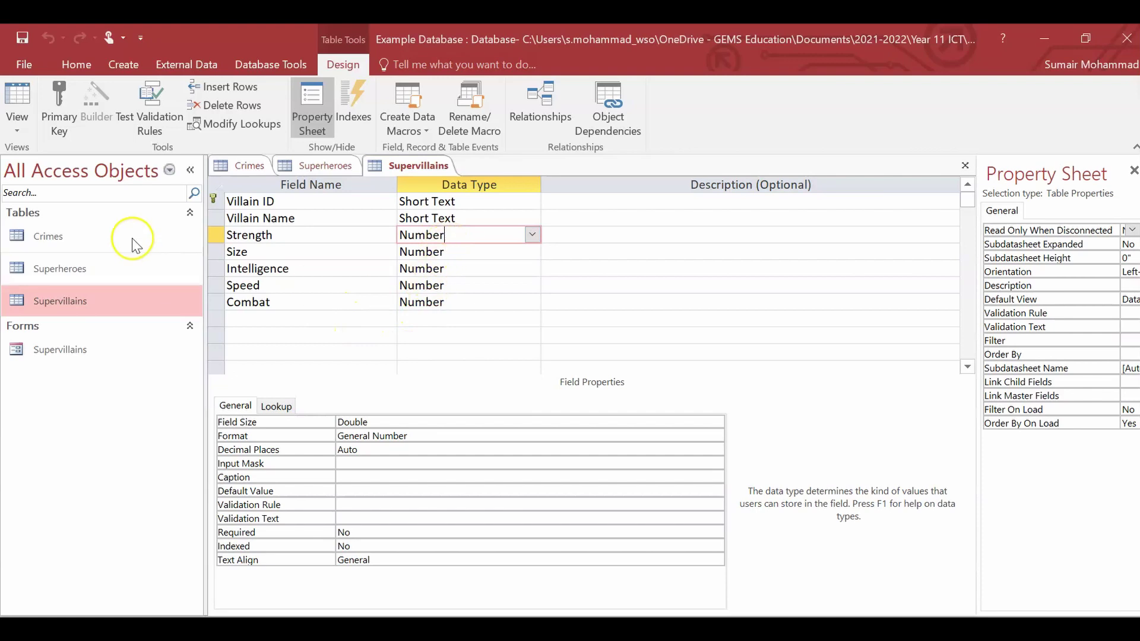
{"action": "left_click", "coordinate": [4, 101]}
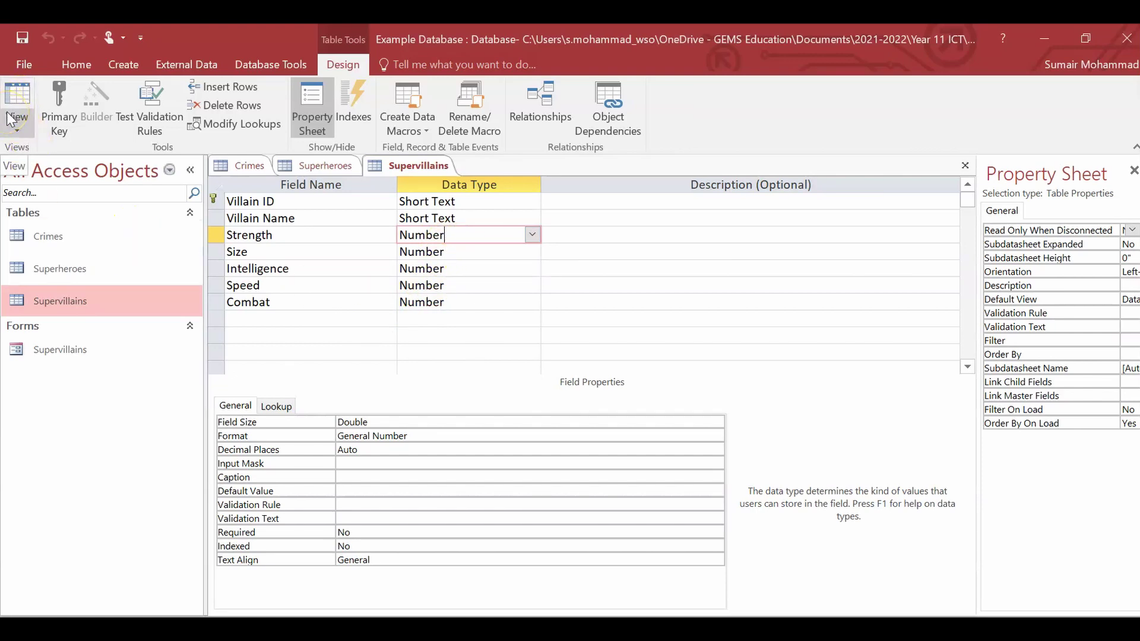
{"action": "scroll", "coordinate": [10, 119], "scroll_direction": "up", "scroll_amount": 1}
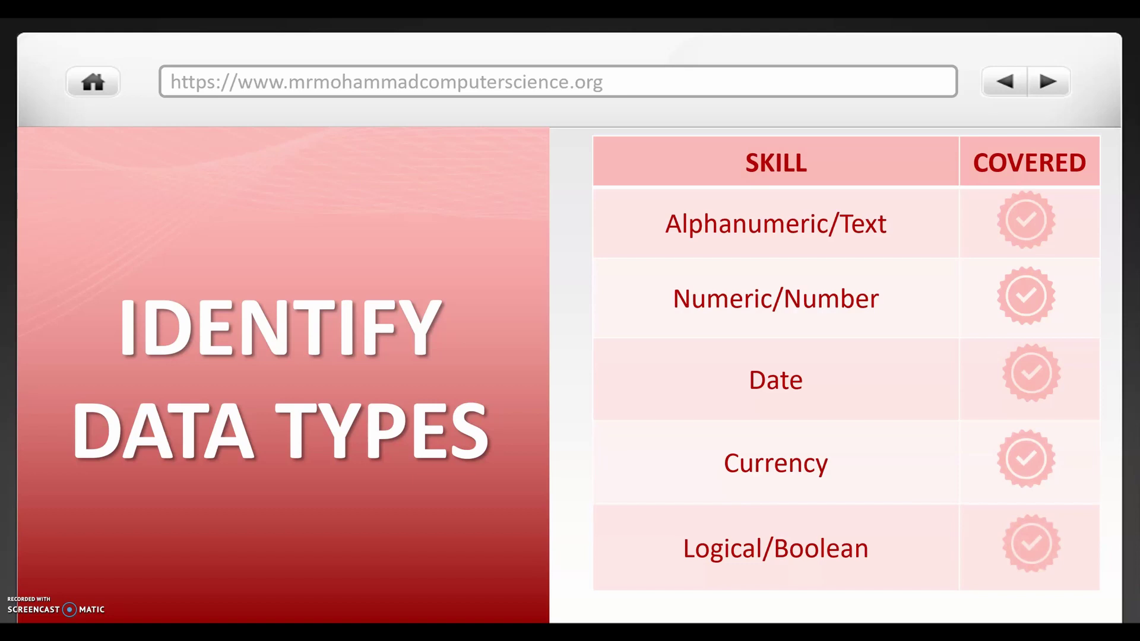
{"action": "key", "text": "Right"}
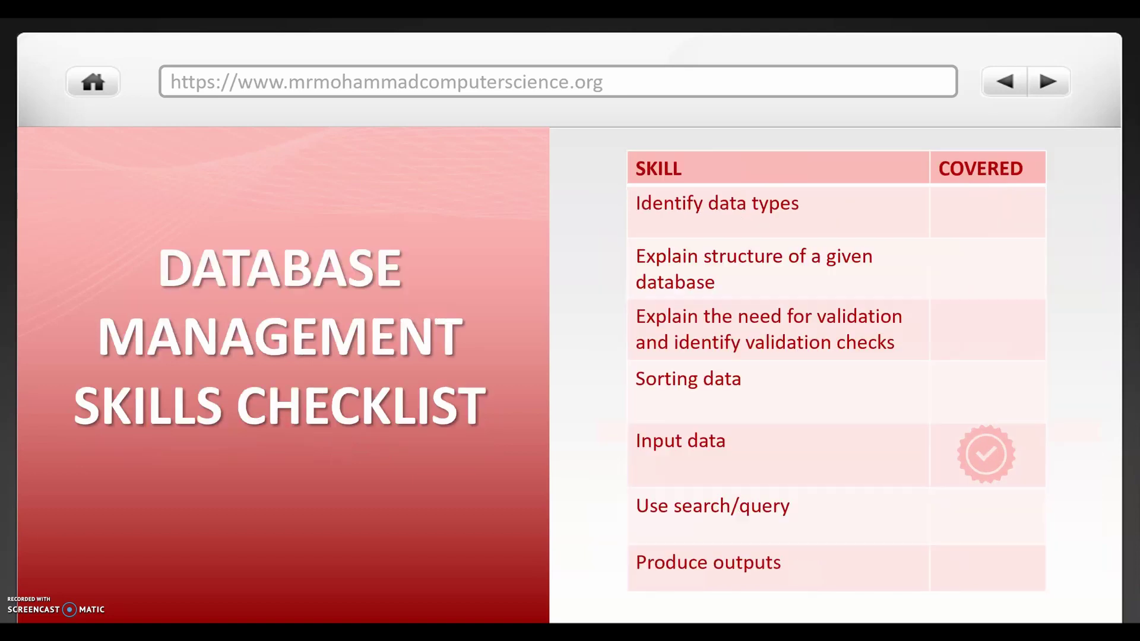